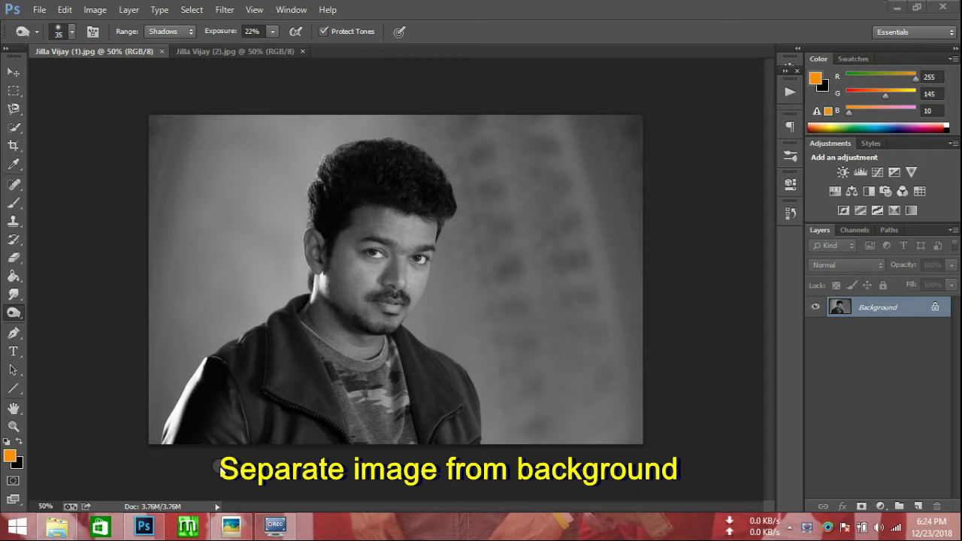
Step: Zoom in and start a Pen path along the jacket edge up the shoulder
{"action": "key", "text": "ctrl+plus"}
{"action": "key", "text": "ctrl+plus"}
{"action": "key", "text": "p"}
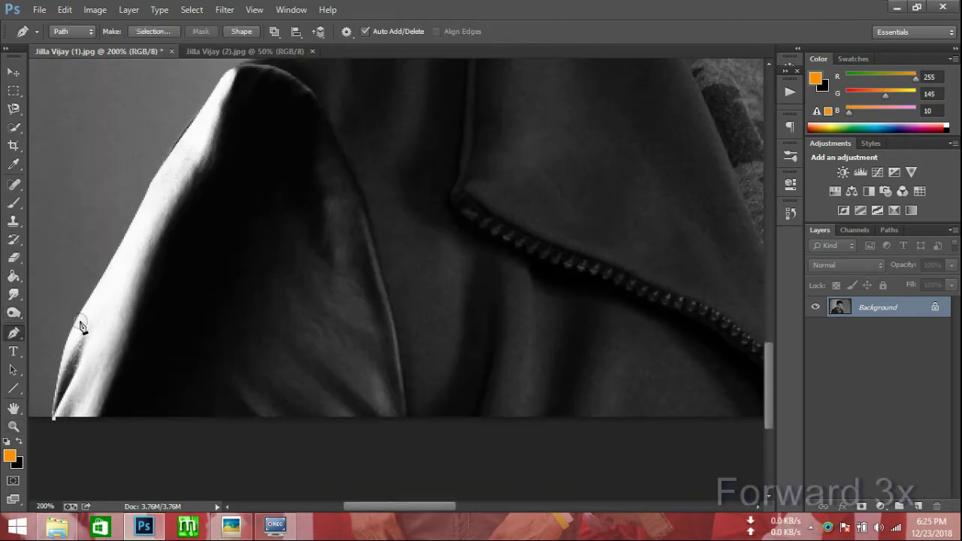
{"action": "left_click_drag", "start_coordinate": [80, 311], "coordinate": [104, 288]}
{"action": "scroll", "coordinate": [113, 297], "scroll_direction": "up", "scroll_amount": 2}
{"action": "left_click", "coordinate": [130, 282]}
{"action": "left_click", "coordinate": [164, 218]}
{"action": "left_click", "coordinate": [203, 162]}
{"action": "left_click_drag", "start_coordinate": [244, 122], "coordinate": [257, 118]}
{"action": "scroll", "coordinate": [331, 237], "scroll_direction": "up", "scroll_amount": 5}
{"action": "left_click_drag", "start_coordinate": [358, 232], "coordinate": [359, 232]}
{"action": "left_click", "coordinate": [369, 224]}
{"action": "mouse_move", "coordinate": [413, 203]}
{"action": "left_mouse_down"}
{"action": "mouse_move", "coordinate": [399, 198]}
{"action": "mouse_move", "coordinate": [473, 168]}
{"action": "left_mouse_up"}
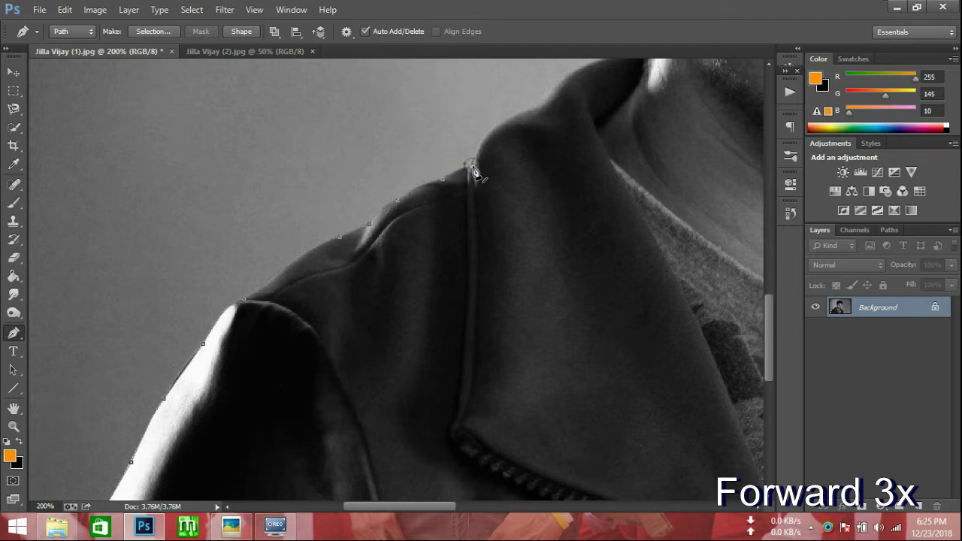
Step: Continue the path up the collar to the ear's edge
{"action": "scroll", "coordinate": [481, 181], "scroll_direction": "up", "scroll_amount": 2}
{"action": "left_click_drag", "start_coordinate": [506, 195], "coordinate": [530, 198]}
{"action": "left_click", "coordinate": [524, 190]}
{"action": "mouse_move", "coordinate": [565, 157]}
{"action": "left_mouse_down"}
{"action": "mouse_move", "coordinate": [585, 127]}
{"action": "mouse_move", "coordinate": [599, 140]}
{"action": "left_mouse_up"}
{"action": "key", "text": "ctrl+z"}
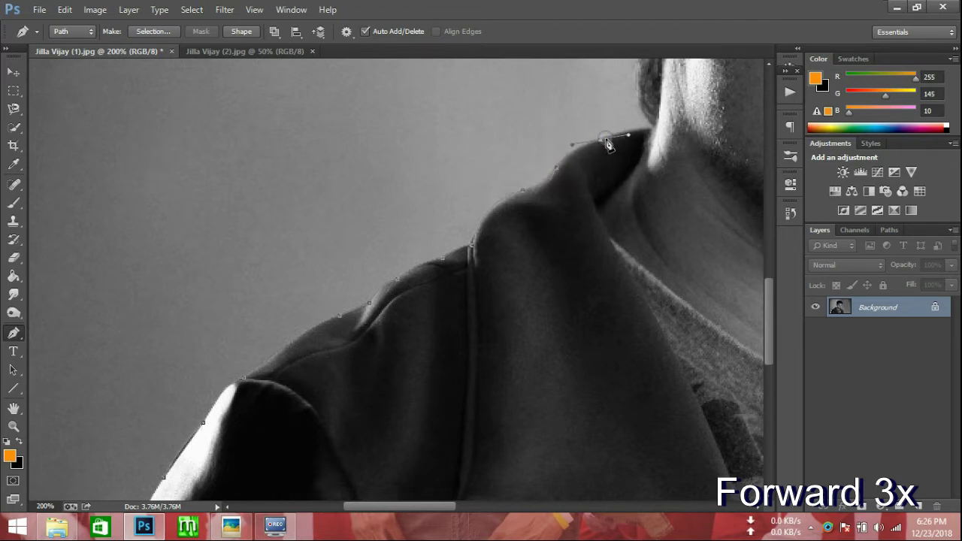
{"action": "left_click", "coordinate": [652, 126]}
{"action": "scroll", "coordinate": [638, 172], "scroll_direction": "up", "scroll_amount": 3}
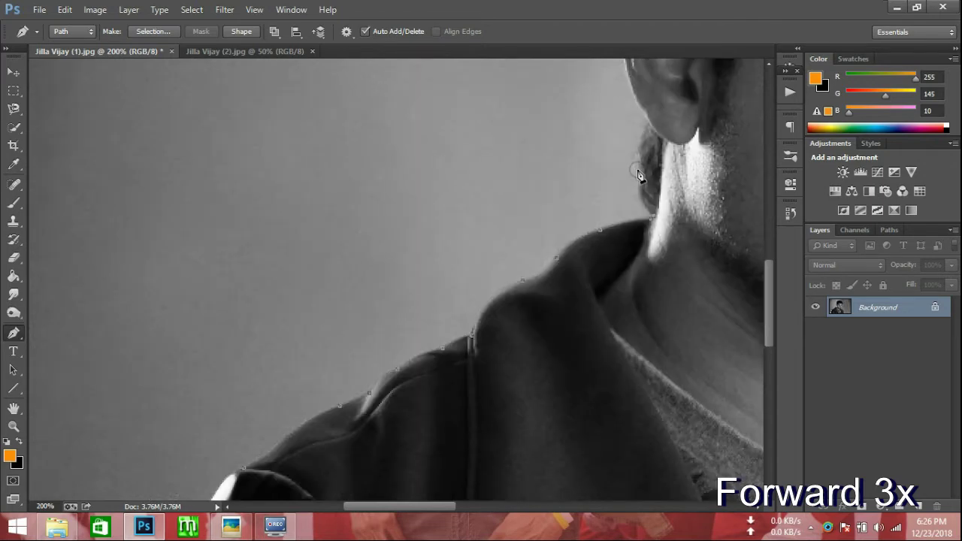
{"action": "scroll", "coordinate": [657, 114], "scroll_direction": "up", "scroll_amount": 7}
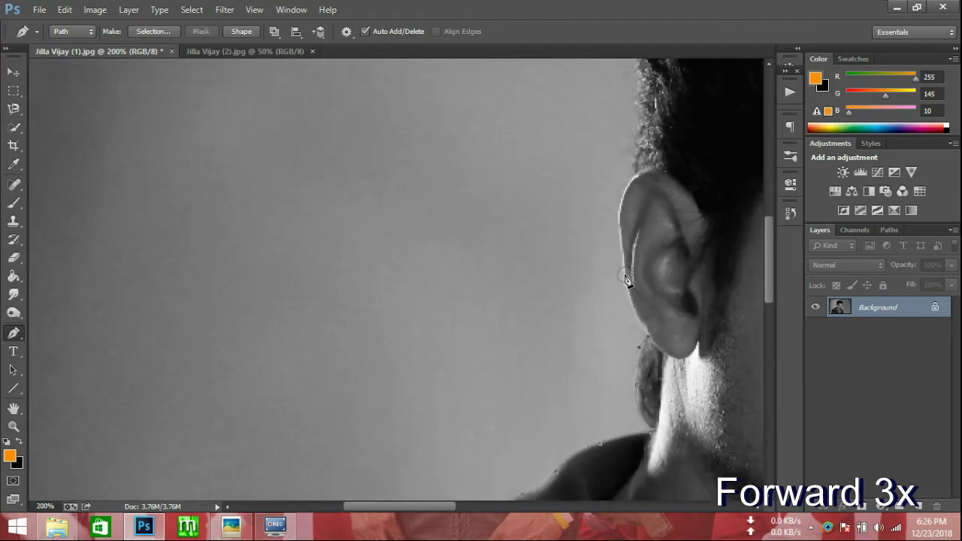
{"action": "left_click", "coordinate": [618, 218]}
{"action": "scroll", "coordinate": [663, 173], "scroll_direction": "up", "scroll_amount": 3}
{"action": "mouse_move", "coordinate": [644, 79]}
{"action": "left_mouse_down"}
{"action": "mouse_move", "coordinate": [690, 64]}
{"action": "mouse_move", "coordinate": [272, 227]}
{"action": "left_mouse_up"}
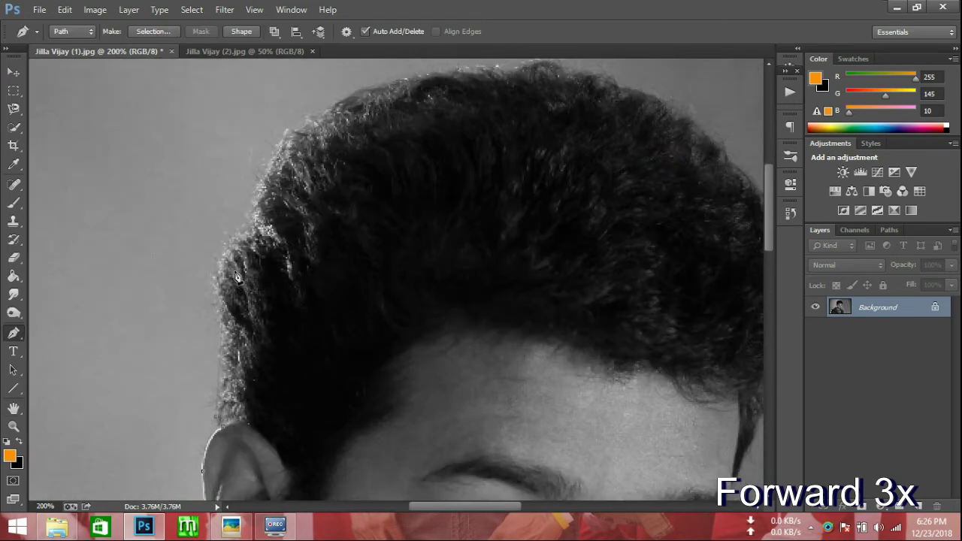
Step: Trace the path along the hair outline and across the top of the head
{"action": "left_click", "coordinate": [222, 426], "text": "alt"}
{"action": "left_click", "coordinate": [220, 327]}
{"action": "left_click", "coordinate": [253, 200]}
{"action": "left_click_drag", "start_coordinate": [303, 131], "coordinate": [353, 125]}
{"action": "left_click", "coordinate": [288, 129], "text": "alt"}
{"action": "left_click", "coordinate": [396, 81]}
{"action": "scroll", "coordinate": [402, 84], "scroll_direction": "up", "scroll_amount": 3}
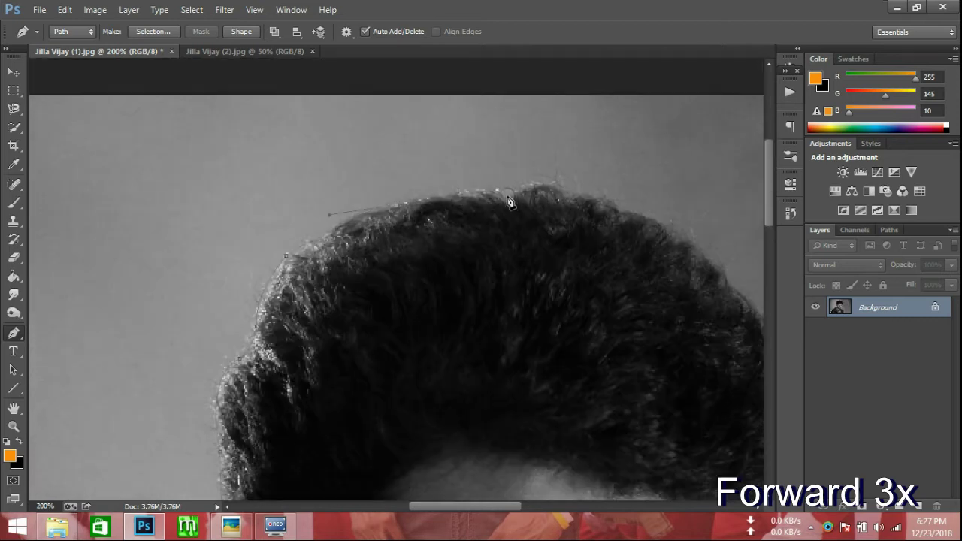
{"action": "left_click", "coordinate": [565, 194]}
{"action": "left_click", "coordinate": [616, 208]}
{"action": "scroll", "coordinate": [408, 273], "scroll_direction": "right", "scroll_amount": 5}
Step: Trace the path down the right side of the hair toward the eyebrow
{"action": "left_click_drag", "start_coordinate": [352, 226], "coordinate": [361, 242]}
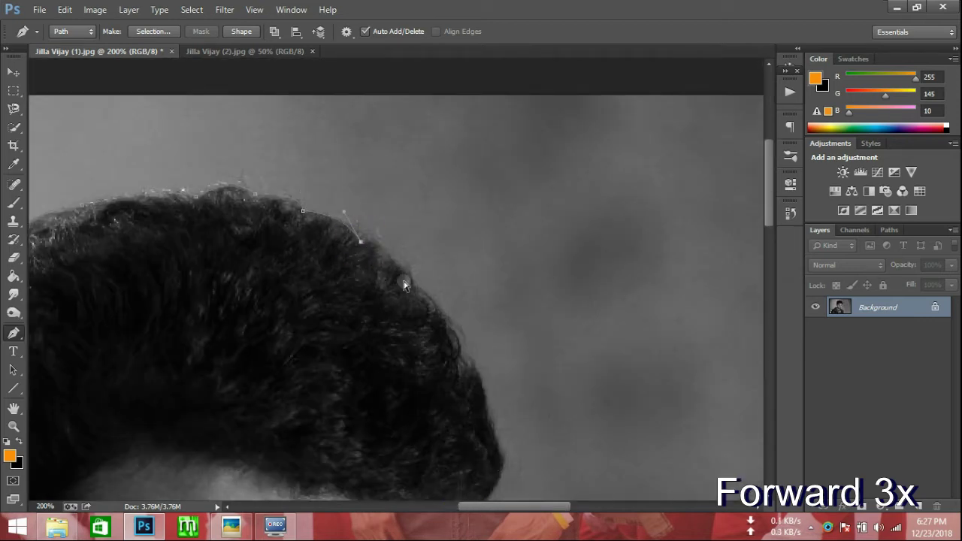
{"action": "left_click", "coordinate": [405, 269]}
{"action": "left_click_drag", "start_coordinate": [410, 291], "coordinate": [412, 301]}
{"action": "left_click", "coordinate": [443, 319]}
{"action": "left_click_drag", "start_coordinate": [457, 356], "coordinate": [469, 359]}
{"action": "left_click", "coordinate": [481, 381]}
{"action": "left_click", "coordinate": [502, 457]}
{"action": "scroll", "coordinate": [480, 338], "scroll_direction": "down", "scroll_amount": 5}
{"action": "left_click_drag", "start_coordinate": [456, 263], "coordinate": [411, 266]}
{"action": "left_click", "coordinate": [441, 302]}
{"action": "left_click_drag", "start_coordinate": [427, 330], "coordinate": [417, 361]}
{"action": "scroll", "coordinate": [418, 361], "scroll_direction": "down", "scroll_amount": 3}
{"action": "left_click_drag", "start_coordinate": [415, 244], "coordinate": [411, 261]}
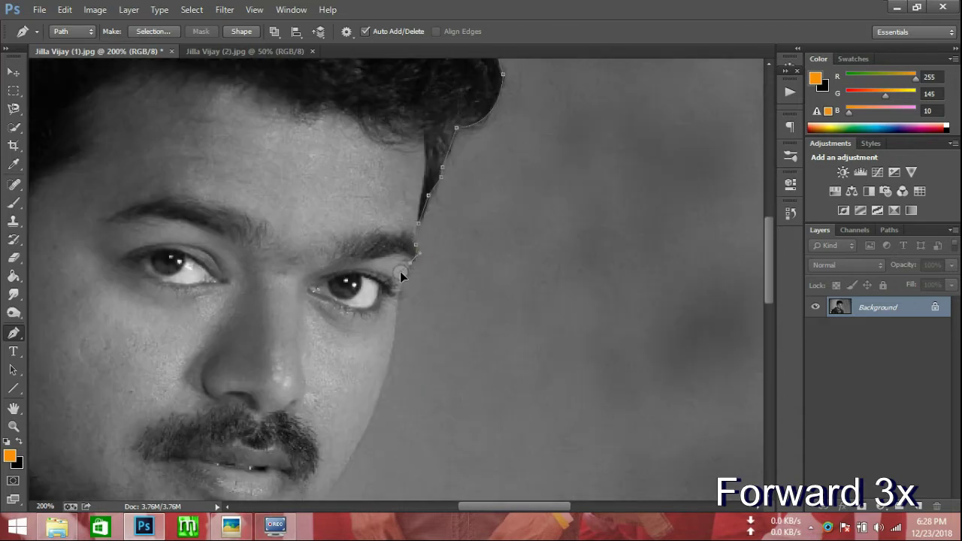
Step: Finish the path along the face edge, jaw and down the shoulder
{"action": "left_click", "coordinate": [378, 399]}
{"action": "scroll", "coordinate": [332, 291], "scroll_direction": "down", "scroll_amount": 4}
{"action": "left_click_drag", "start_coordinate": [330, 286], "coordinate": [299, 321]}
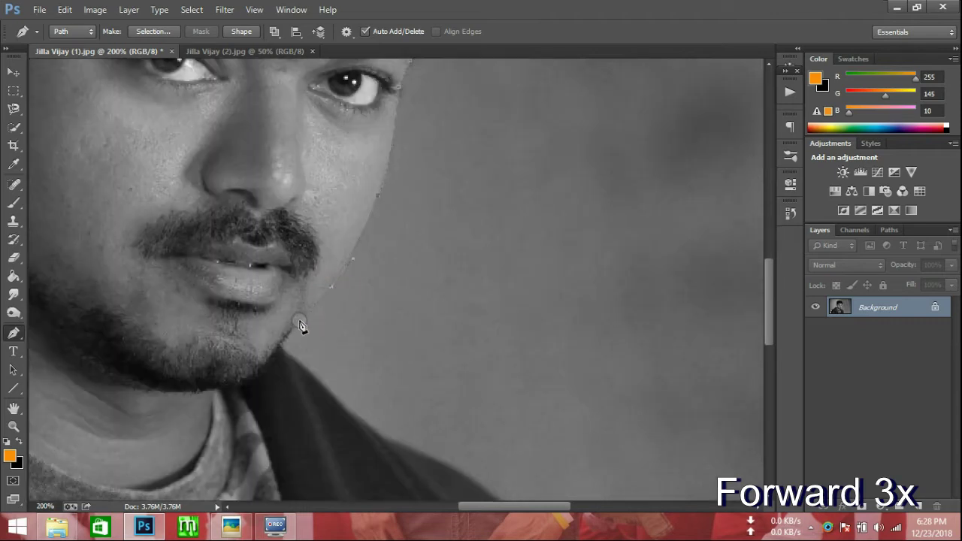
{"action": "left_click", "coordinate": [280, 343]}
{"action": "left_click", "coordinate": [356, 417]}
{"action": "left_click", "coordinate": [383, 436]}
{"action": "scroll", "coordinate": [438, 455], "scroll_direction": "down", "scroll_amount": 6}
{"action": "left_click_drag", "start_coordinate": [459, 182], "coordinate": [524, 256]}
{"action": "left_click_drag", "start_coordinate": [555, 335], "coordinate": [569, 366]}
{"action": "scroll", "coordinate": [557, 353], "scroll_direction": "down", "scroll_amount": 3}
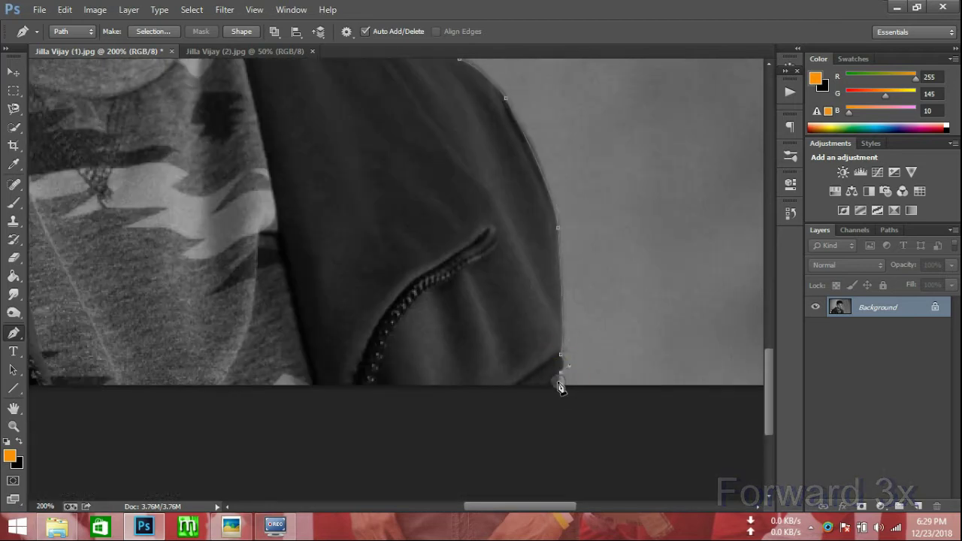
Step: Load the traced path as a selection and copy the man onto Layer 1
{"action": "key", "text": "ctrl+0"}
{"action": "key", "text": "ctrl+Return"}
{"action": "key", "text": "ctrl+j"}
Step: Tint the Background red with Color Balance on midtones and highlights
{"action": "left_click", "coordinate": [877, 325]}
{"action": "key", "text": "ctrl+b"}
{"action": "left_click_drag", "start_coordinate": [700, 135], "coordinate": [768, 133]}
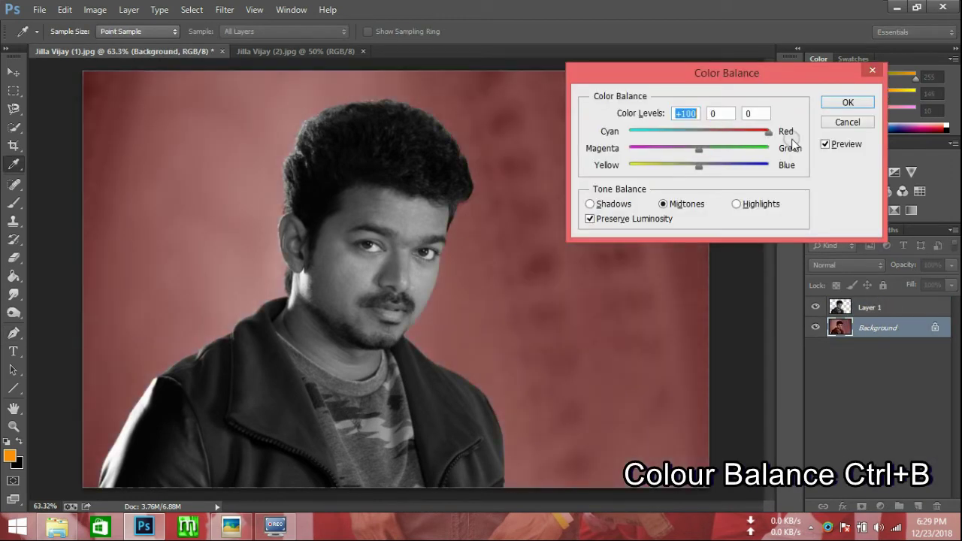
{"action": "left_click", "coordinate": [736, 204]}
{"action": "left_click_drag", "start_coordinate": [698, 131], "coordinate": [755, 131]}
{"action": "left_click", "coordinate": [847, 102]}
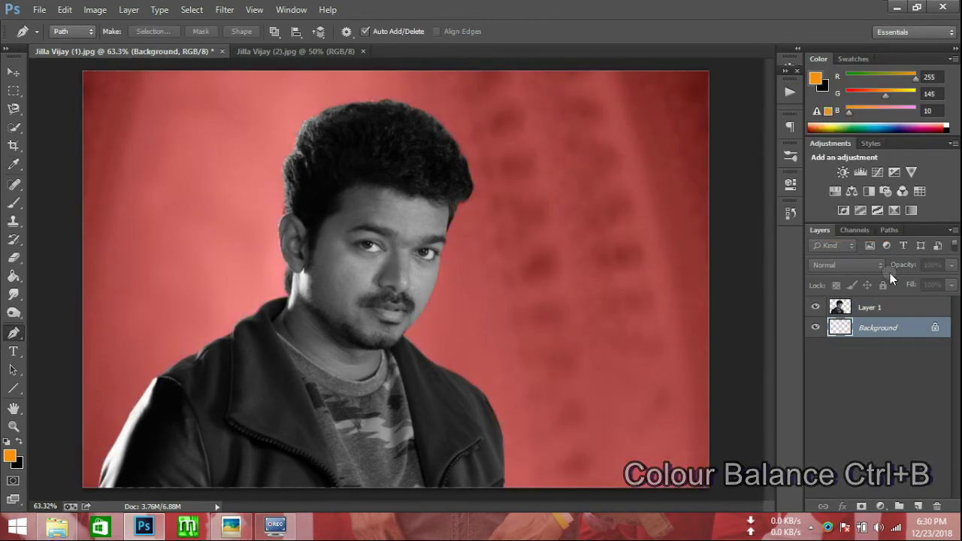
Step: Select Layer 1 and zoom in on the neck and chin
{"action": "left_click", "coordinate": [869, 307]}
{"action": "key", "text": "z"}
{"action": "left_click", "coordinate": [269, 344]}
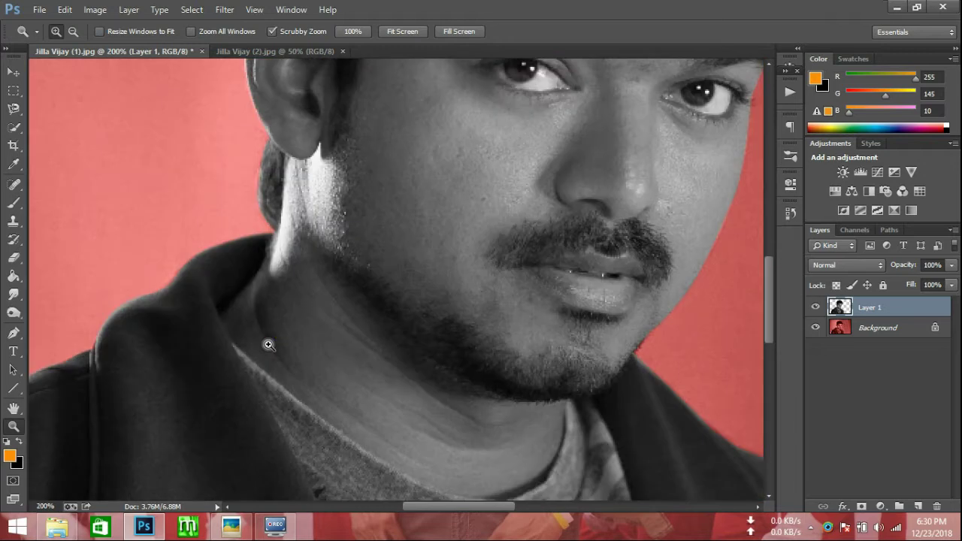
Step: Start a Pen path along the neckline and curve it up the neck around the chin
{"action": "key", "text": "p"}
{"action": "left_click", "coordinate": [232, 343]}
{"action": "left_click_drag", "start_coordinate": [410, 474], "coordinate": [453, 489]}
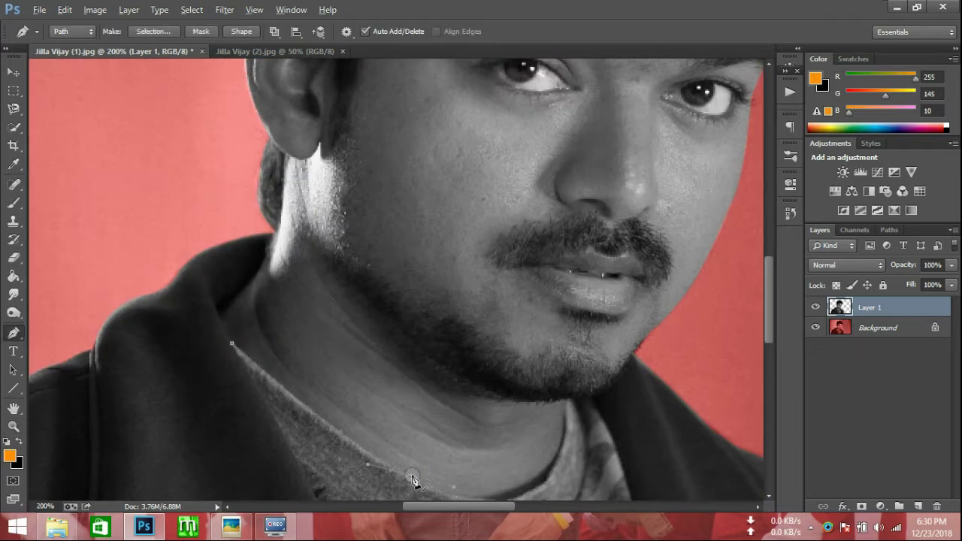
{"action": "scroll", "coordinate": [514, 501], "scroll_direction": "right", "scroll_amount": 2}
{"action": "left_click", "coordinate": [509, 460]}
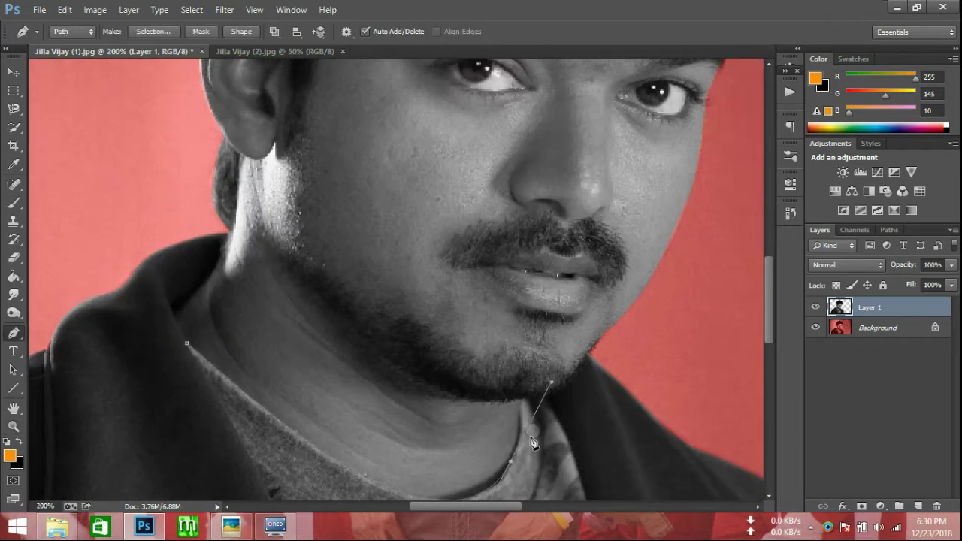
{"action": "left_click_drag", "start_coordinate": [522, 402], "coordinate": [521, 362]}
{"action": "left_click", "coordinate": [521, 402], "text": "alt"}
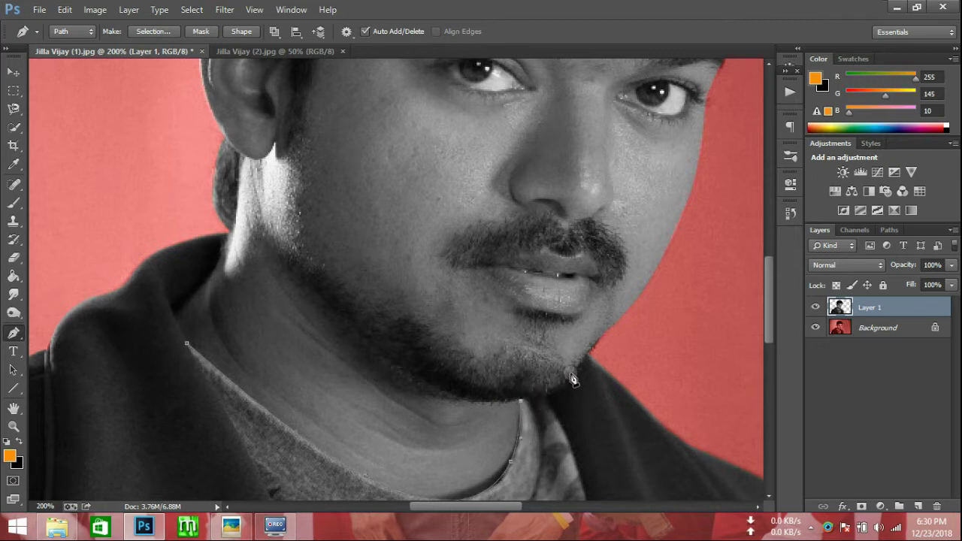
{"action": "left_click_drag", "start_coordinate": [584, 362], "coordinate": [610, 321]}
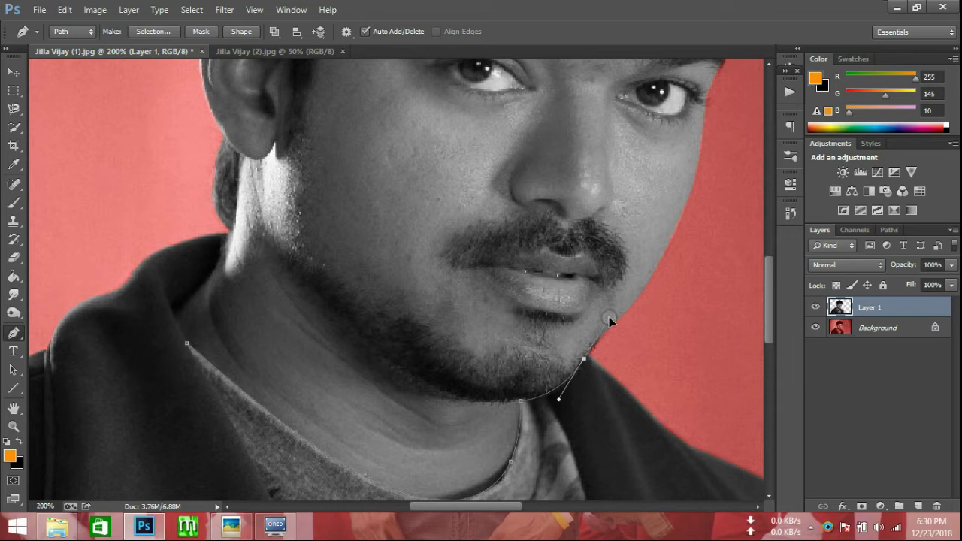
{"action": "key", "text": "ctrl+z"}
{"action": "left_click", "coordinate": [534, 393]}
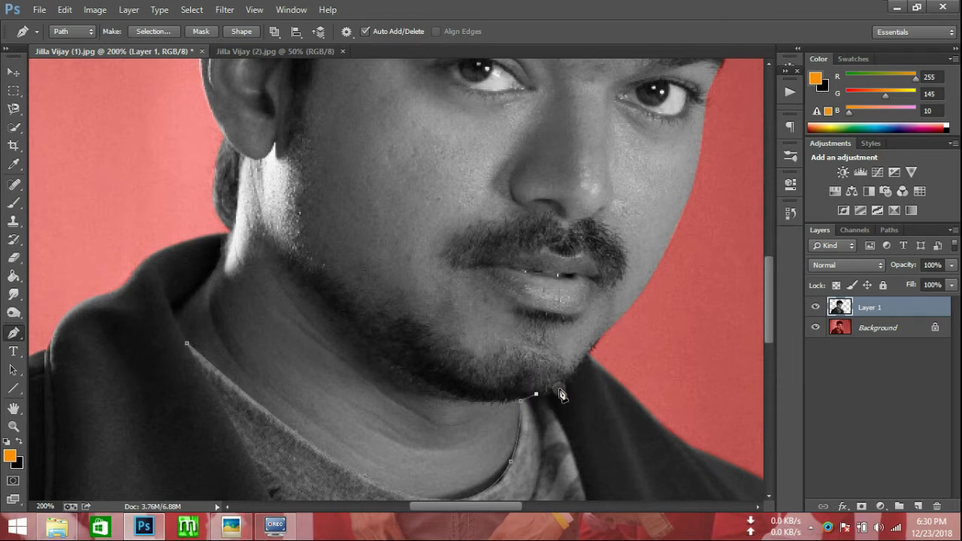
{"action": "mouse_move", "coordinate": [597, 343]}
{"action": "left_mouse_down"}
{"action": "mouse_move", "coordinate": [605, 333]}
{"action": "mouse_move", "coordinate": [589, 352]}
{"action": "left_mouse_up"}
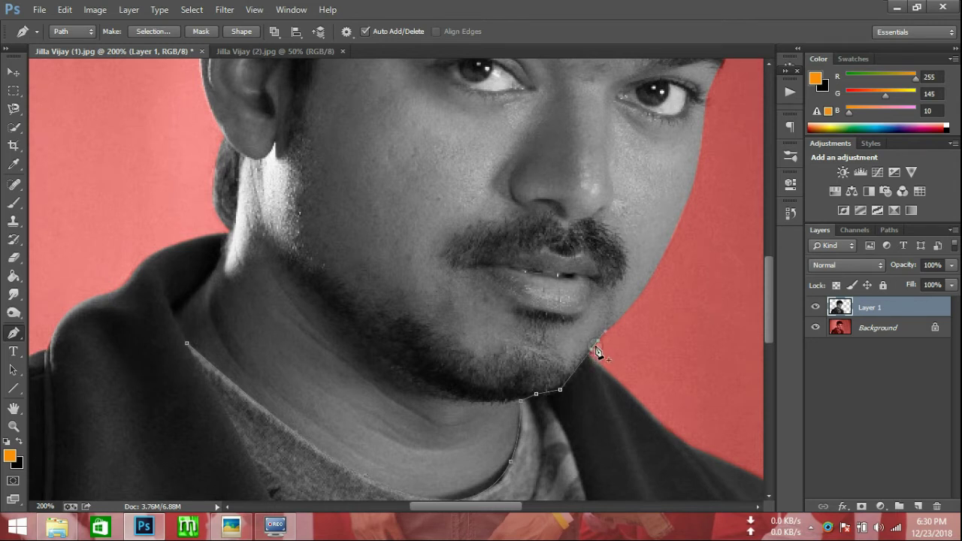
{"action": "left_click", "coordinate": [596, 343]}
Step: Extend the path up the jawline, cheek and temple to the hairline
{"action": "scroll", "coordinate": [694, 190], "scroll_direction": "up", "scroll_amount": 3}
{"action": "scroll", "coordinate": [694, 189], "scroll_direction": "down", "scroll_amount": 3}
{"action": "left_click_drag", "start_coordinate": [698, 159], "coordinate": [705, 114]}
{"action": "scroll", "coordinate": [704, 121], "scroll_direction": "up", "scroll_amount": 3}
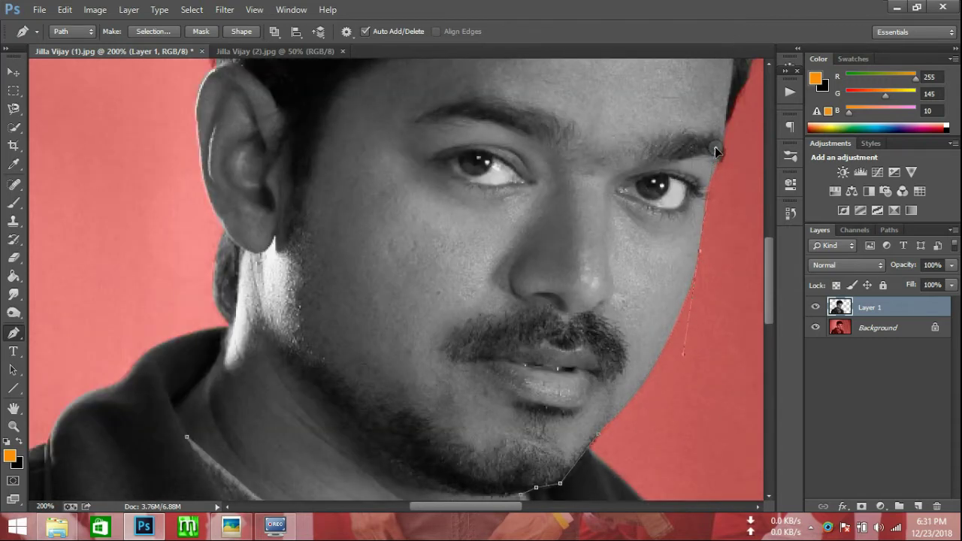
{"action": "left_click_drag", "start_coordinate": [717, 153], "coordinate": [703, 251]}
{"action": "key", "text": "ctrl+z"}
{"action": "left_click", "coordinate": [699, 251]}
{"action": "left_click", "coordinate": [707, 196]}
{"action": "left_click", "coordinate": [723, 160]}
{"action": "left_click", "coordinate": [721, 156]}
{"action": "left_click", "coordinate": [725, 147]}
{"action": "left_click", "coordinate": [727, 118]}
{"action": "scroll", "coordinate": [727, 120], "scroll_direction": "up", "scroll_amount": 5}
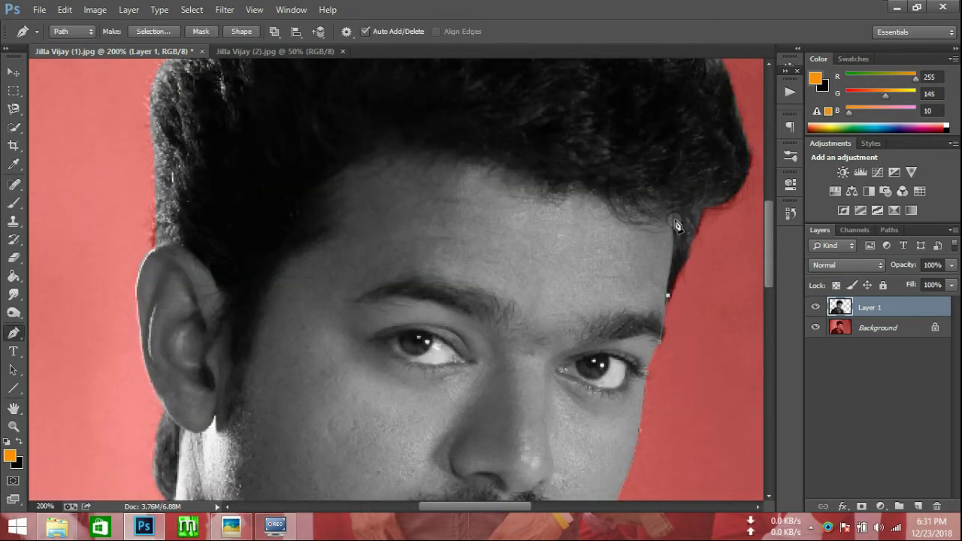
Step: Trace the path along the hairline and down the left temple
{"action": "left_click", "coordinate": [669, 198]}
{"action": "left_click", "coordinate": [673, 202]}
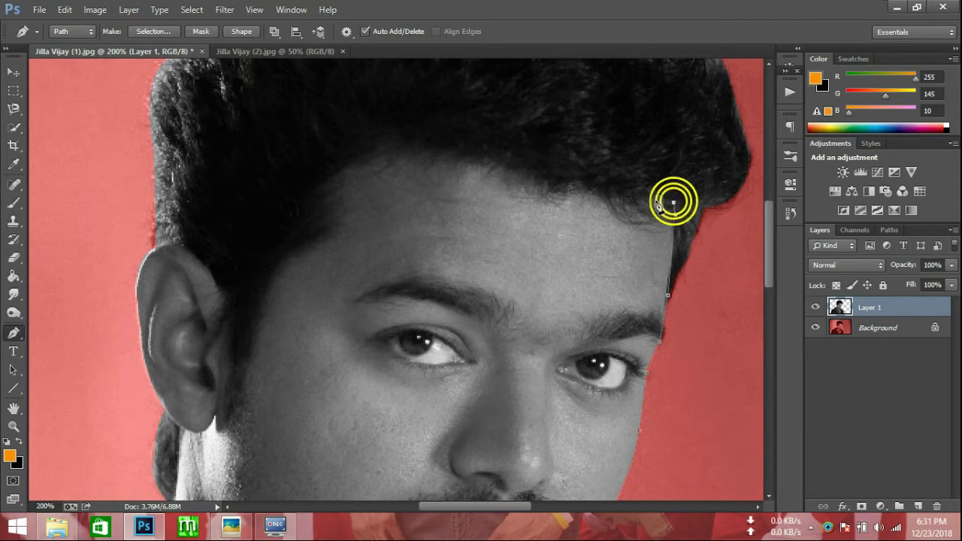
{"action": "left_click", "coordinate": [578, 184]}
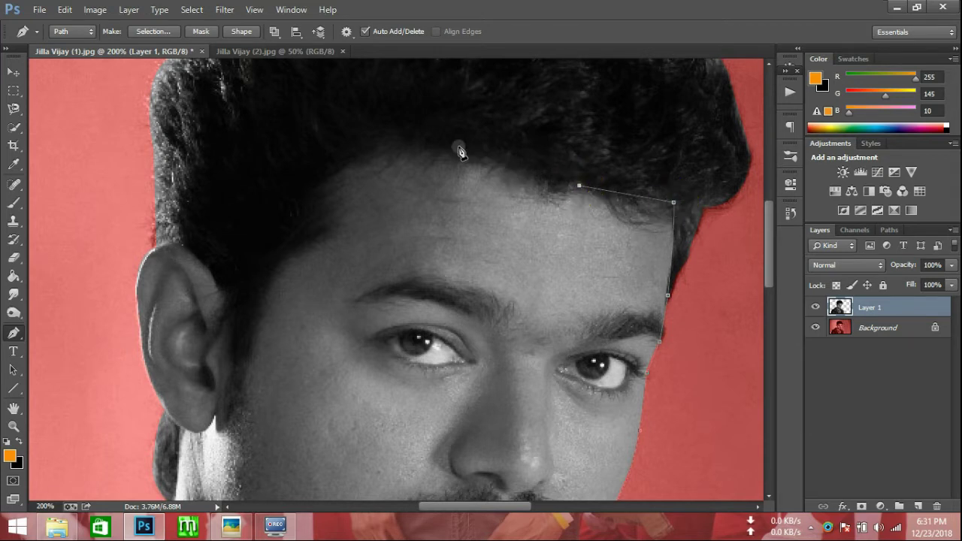
{"action": "left_click_drag", "start_coordinate": [391, 139], "coordinate": [363, 161]}
{"action": "left_click", "coordinate": [391, 139], "text": "alt"}
{"action": "left_click", "coordinate": [320, 180]}
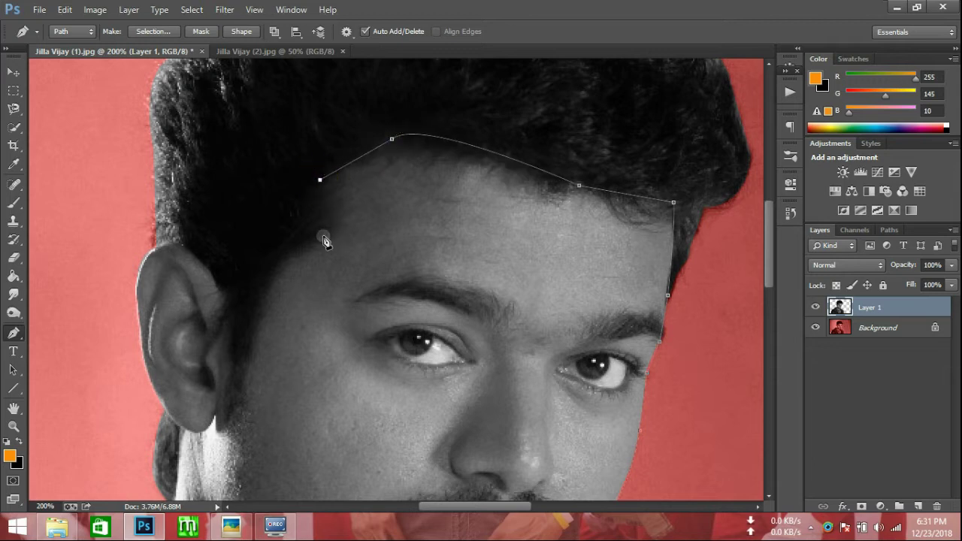
{"action": "left_click_drag", "start_coordinate": [286, 255], "coordinate": [335, 237]}
{"action": "left_click", "coordinate": [286, 255], "text": "alt"}
{"action": "left_click_drag", "start_coordinate": [250, 343], "coordinate": [246, 387]}
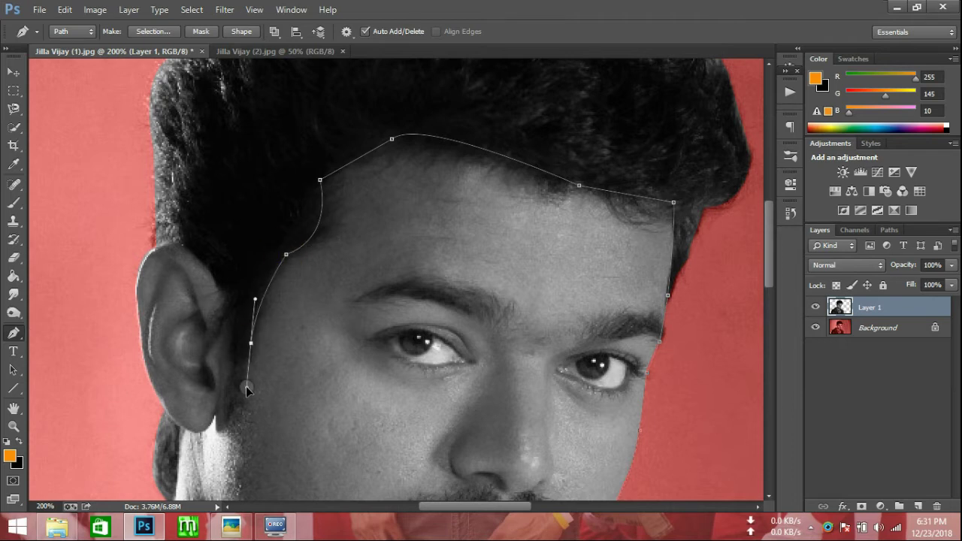
{"action": "left_click", "coordinate": [252, 343], "text": "alt"}
Step: Outline around the ear from lobe to top and back down
{"action": "left_click", "coordinate": [250, 361]}
{"action": "left_click", "coordinate": [242, 390]}
{"action": "left_click_drag", "start_coordinate": [241, 390], "coordinate": [229, 390]}
{"action": "left_click", "coordinate": [232, 311]}
{"action": "left_click", "coordinate": [208, 269]}
{"action": "mouse_move", "coordinate": [159, 247]}
{"action": "left_mouse_down"}
{"action": "mouse_move", "coordinate": [137, 298]}
{"action": "mouse_move", "coordinate": [147, 337]}
{"action": "left_mouse_up"}
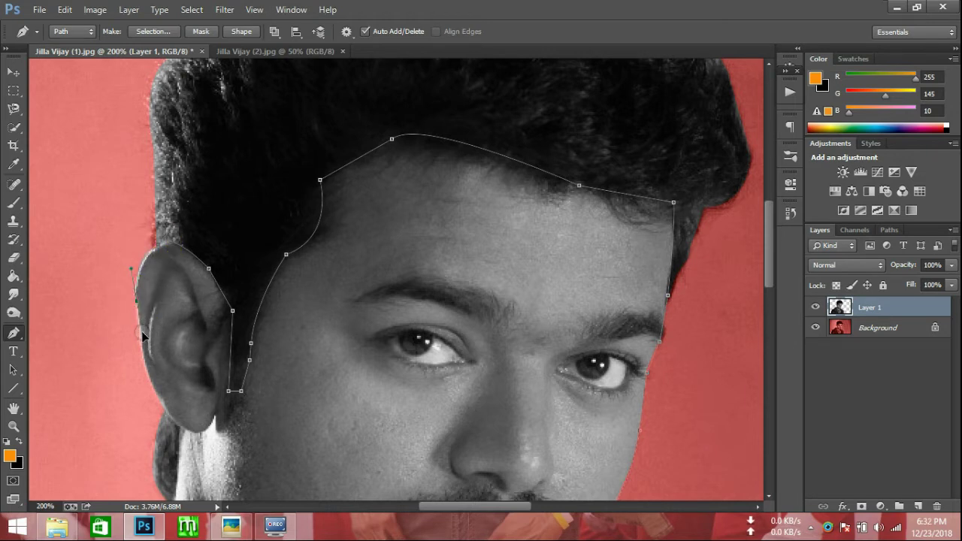
{"action": "left_click_drag", "start_coordinate": [160, 398], "coordinate": [180, 409]}
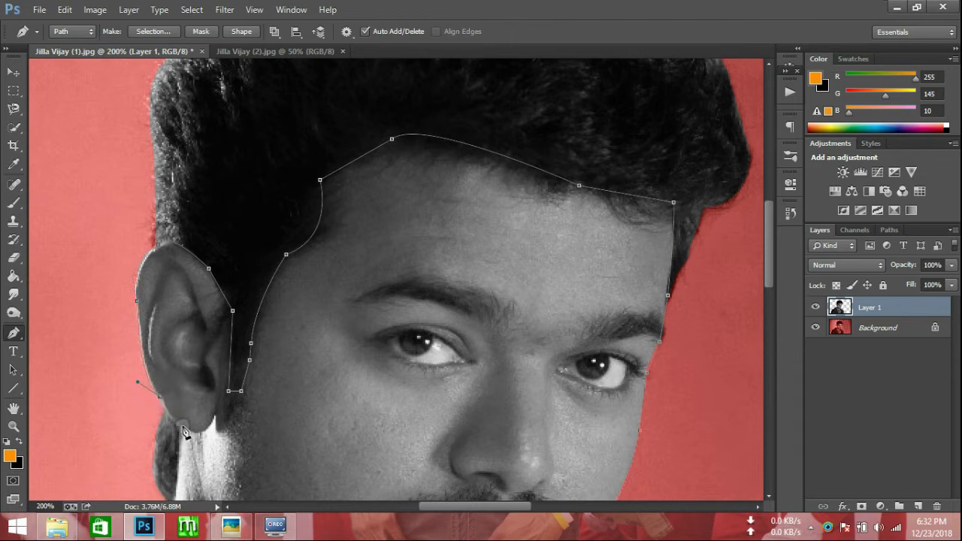
{"action": "left_click", "coordinate": [181, 431]}
{"action": "left_click", "coordinate": [180, 430]}
Step: Trace down the neck toward the collar and load the outline as a selection
{"action": "scroll", "coordinate": [180, 430], "scroll_direction": "down", "scroll_amount": 3}
{"action": "left_click", "coordinate": [178, 392]}
{"action": "scroll", "coordinate": [162, 351], "scroll_direction": "down", "scroll_amount": 3}
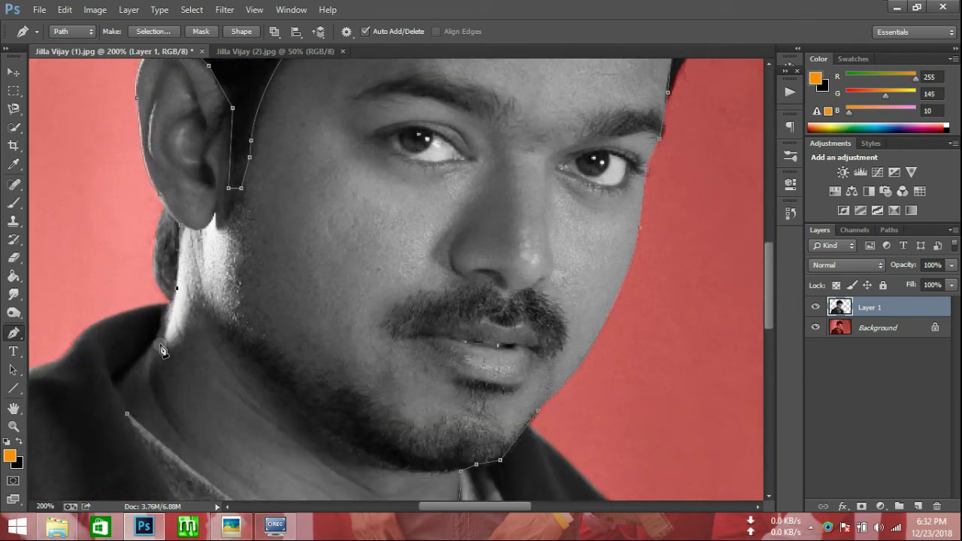
{"action": "left_click_drag", "start_coordinate": [148, 347], "coordinate": [136, 363]}
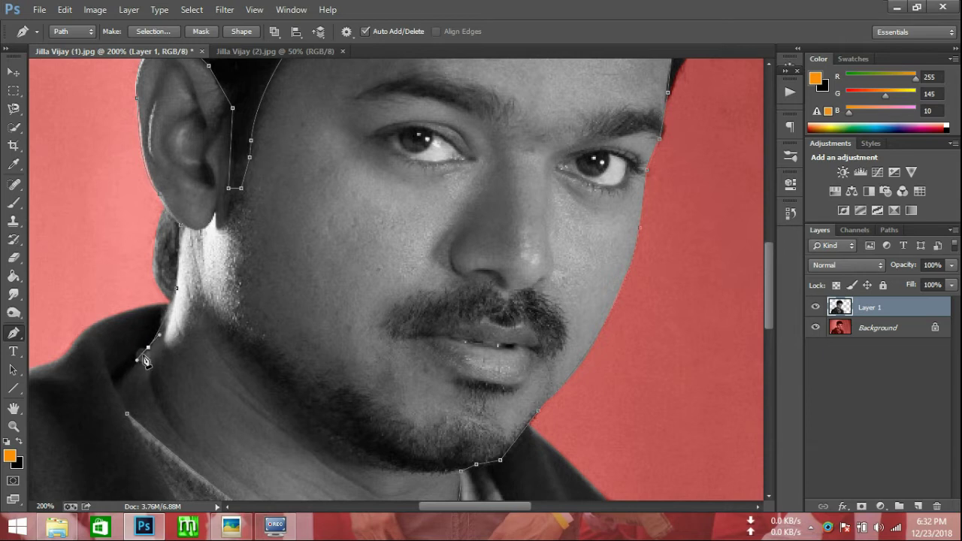
{"action": "left_click", "coordinate": [117, 382]}
{"action": "left_click", "coordinate": [125, 405]}
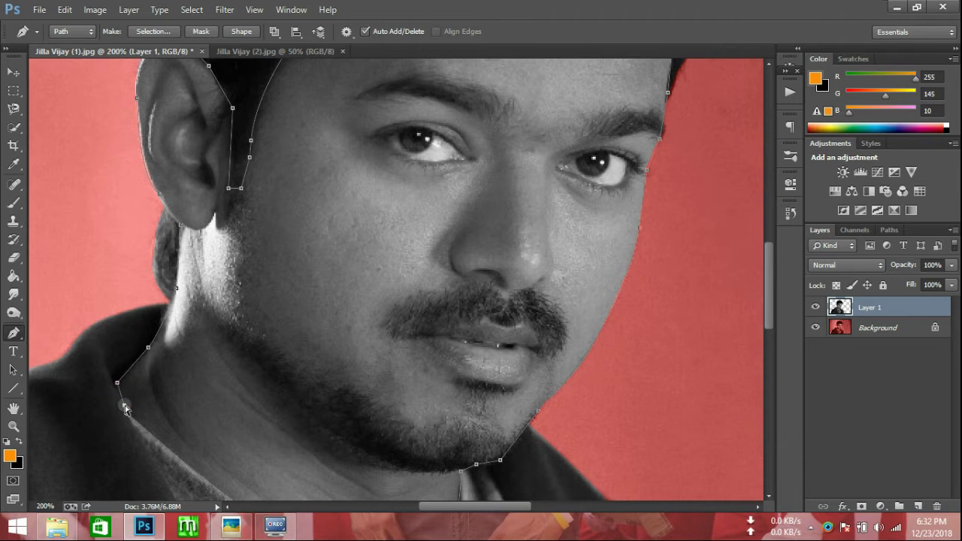
{"action": "key", "text": "ctrl+Return"}
{"action": "key", "text": "ctrl+0"}
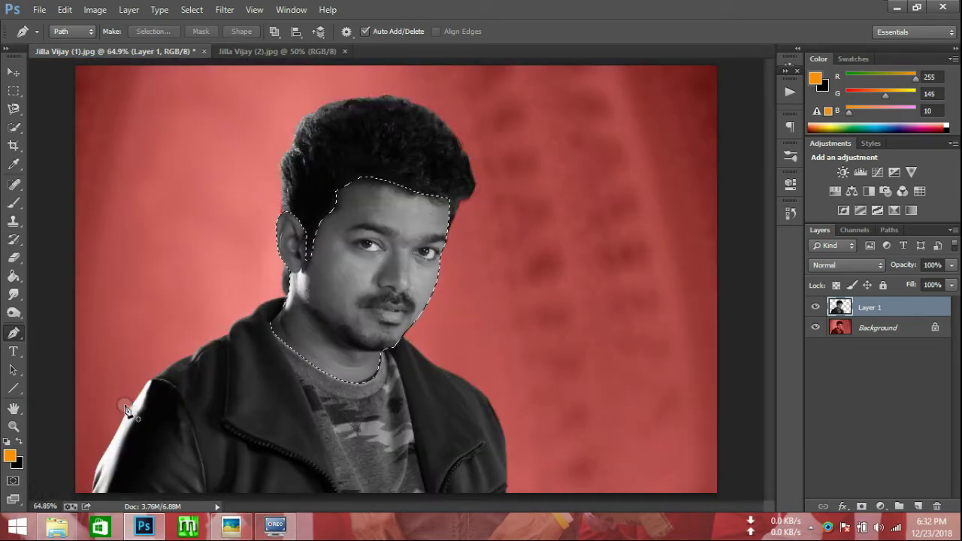
Step: Copy the face to Layer 2 and warm it with Color Balance, highlights +74 red, +7 green
{"action": "key", "text": "ctrl+j"}
{"action": "key", "text": "ctrl+b"}
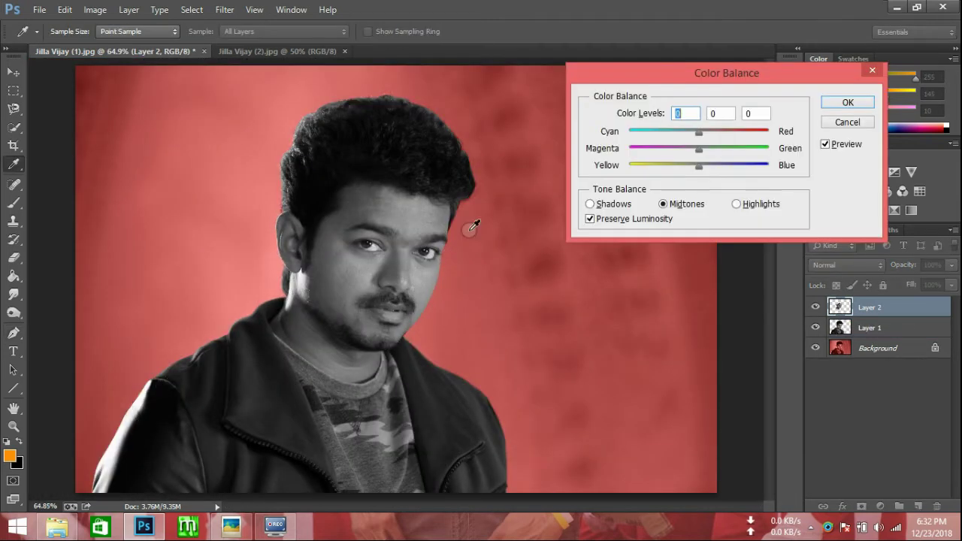
{"action": "mouse_move", "coordinate": [699, 133]}
{"action": "left_mouse_down"}
{"action": "mouse_move", "coordinate": [736, 137]}
{"action": "mouse_move", "coordinate": [737, 148]}
{"action": "mouse_move", "coordinate": [702, 167]}
{"action": "left_mouse_up"}
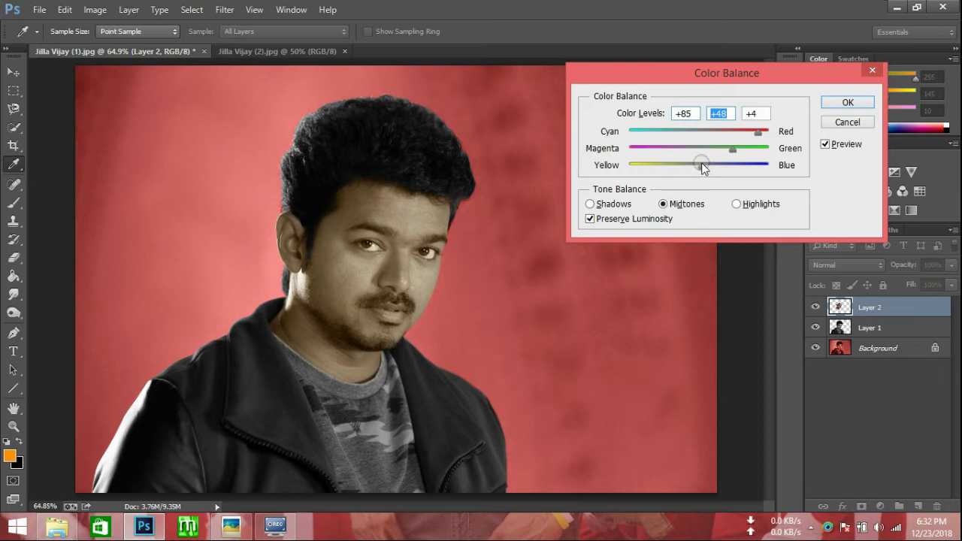
{"action": "left_click", "coordinate": [739, 203]}
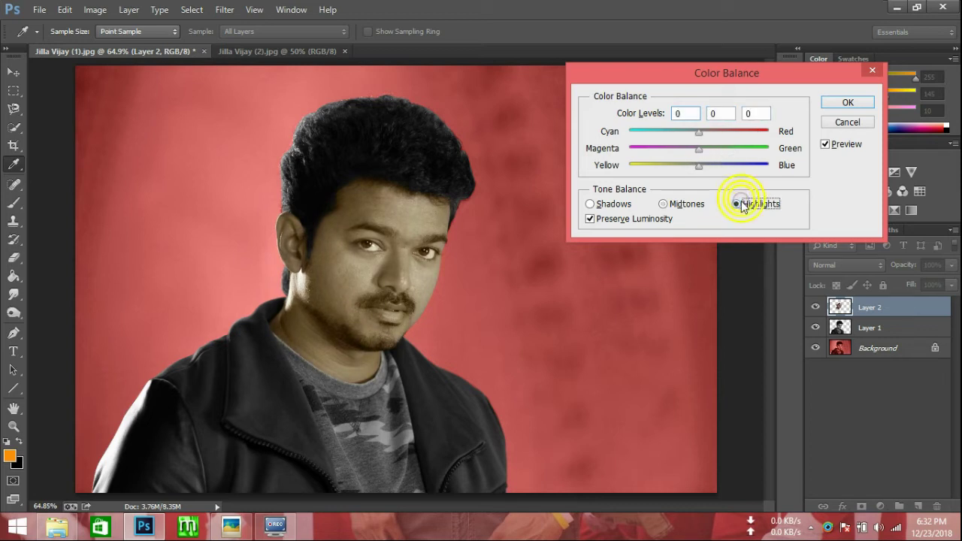
{"action": "mouse_move", "coordinate": [699, 132]}
{"action": "left_mouse_down"}
{"action": "mouse_move", "coordinate": [743, 137]}
{"action": "mouse_move", "coordinate": [679, 150]}
{"action": "mouse_move", "coordinate": [713, 153]}
{"action": "mouse_move", "coordinate": [682, 166]}
{"action": "mouse_move", "coordinate": [708, 168]}
{"action": "mouse_move", "coordinate": [688, 170]}
{"action": "left_mouse_up"}
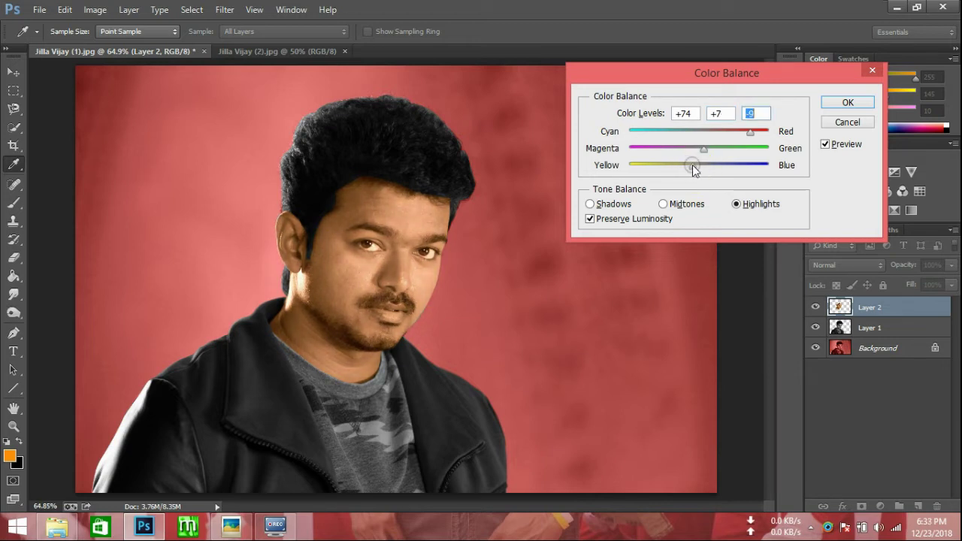
{"action": "mouse_move", "coordinate": [698, 133]}
{"action": "left_mouse_down"}
{"action": "mouse_move", "coordinate": [713, 133]}
{"action": "mouse_move", "coordinate": [699, 133]}
{"action": "left_mouse_up"}
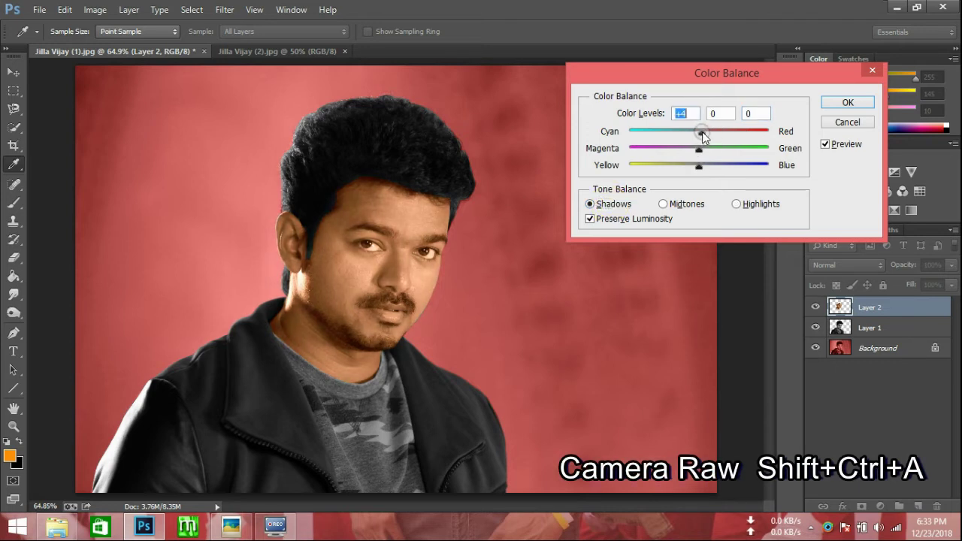
{"action": "left_click", "coordinate": [835, 100]}
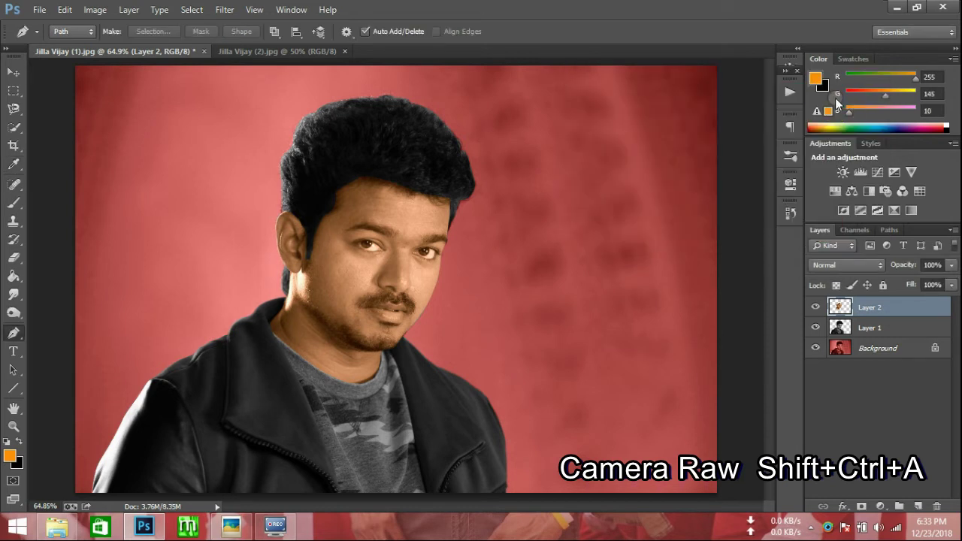
Step: Apply a Camera Raw filter with Temperature +8 to the face, then select Layer 1
{"action": "key", "text": "shift+ctrl+a"}
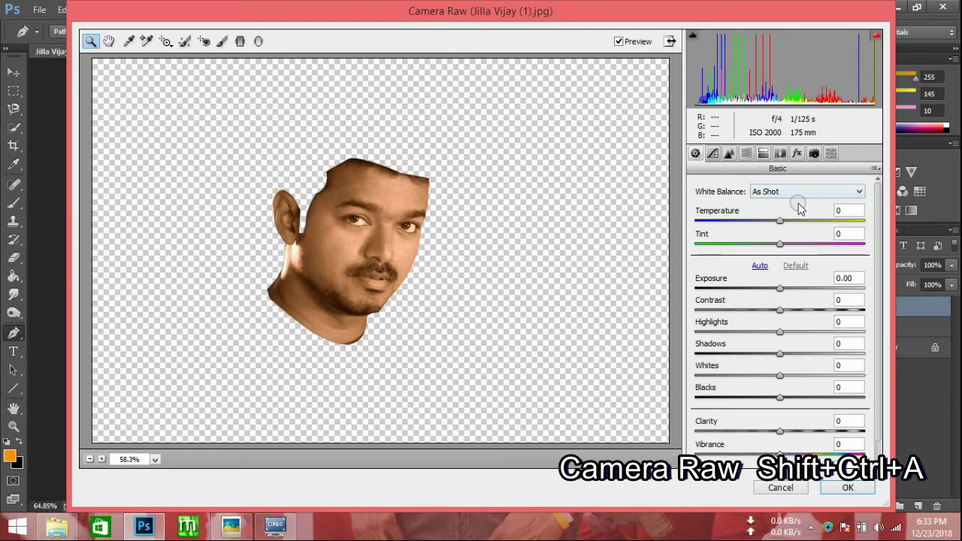
{"action": "mouse_move", "coordinate": [782, 223]}
{"action": "left_mouse_down"}
{"action": "mouse_move", "coordinate": [794, 221]}
{"action": "mouse_move", "coordinate": [763, 223]}
{"action": "mouse_move", "coordinate": [790, 223]}
{"action": "left_mouse_up"}
{"action": "left_click", "coordinate": [832, 490]}
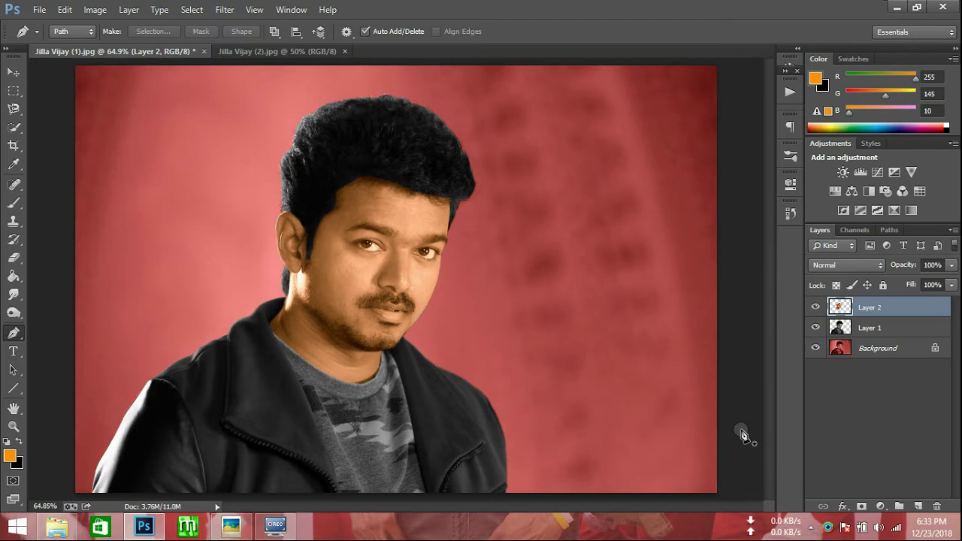
{"action": "left_click", "coordinate": [856, 326]}
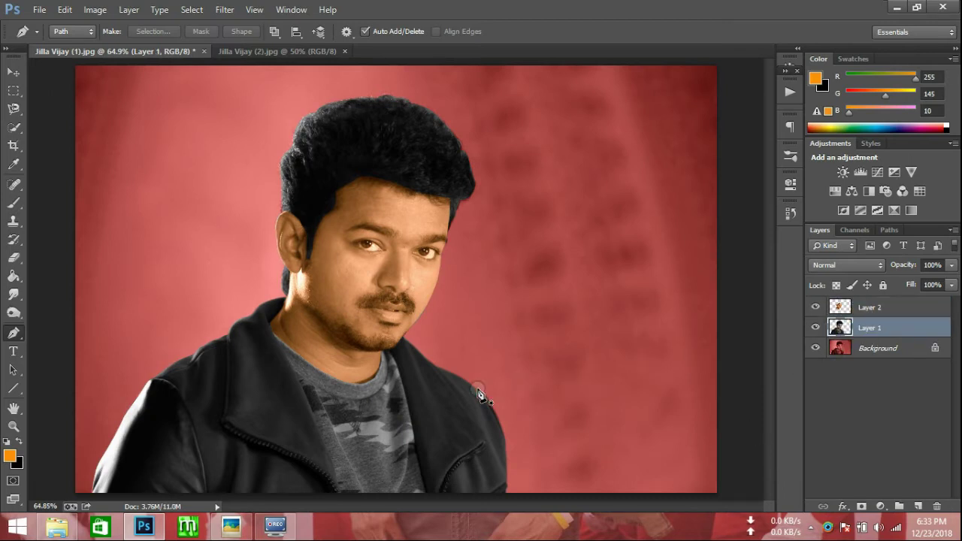
Step: Zoom in on the lower-left jacket and start a pen path up its outer edge
{"action": "double_click", "coordinate": [13, 425]}
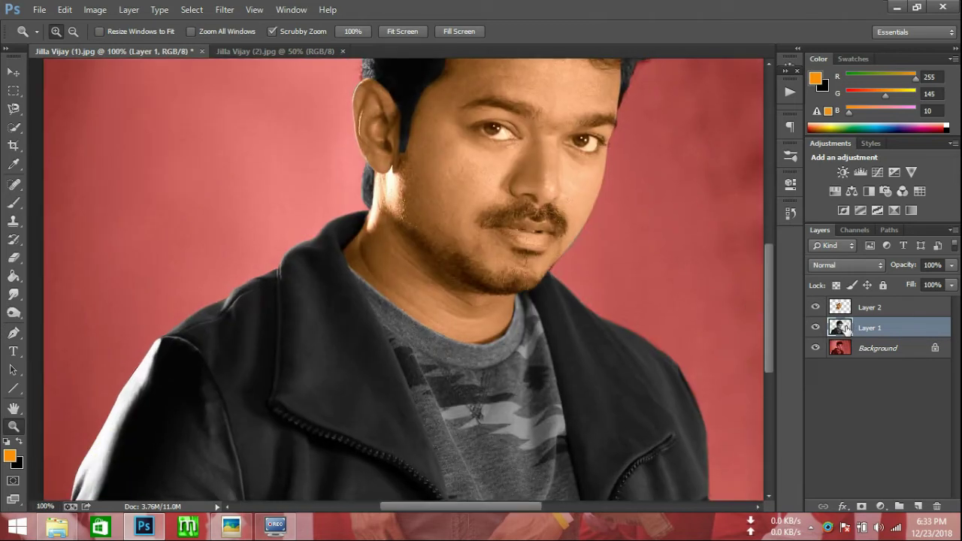
{"action": "scroll", "coordinate": [695, 358], "scroll_direction": "down", "scroll_amount": 5}
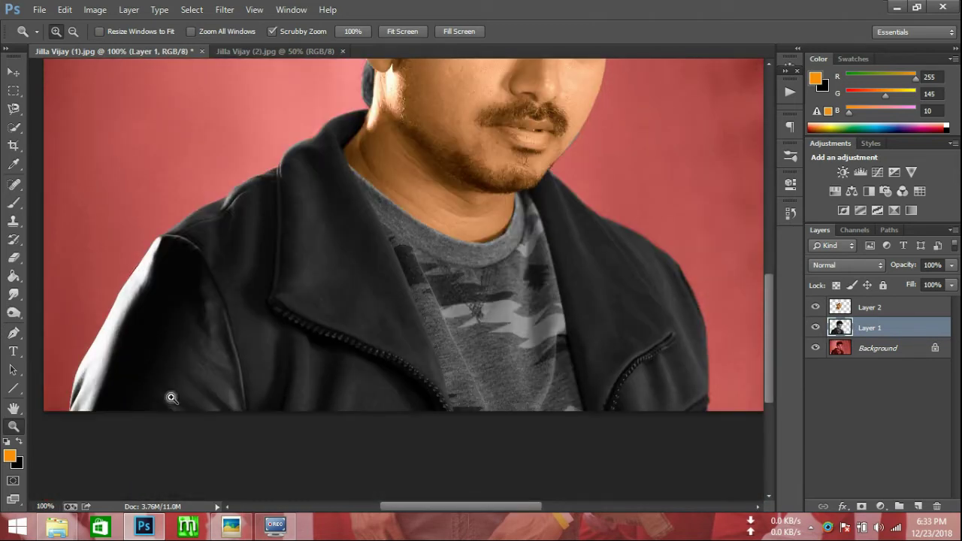
{"action": "key", "text": "w"}
{"action": "key", "text": "z"}
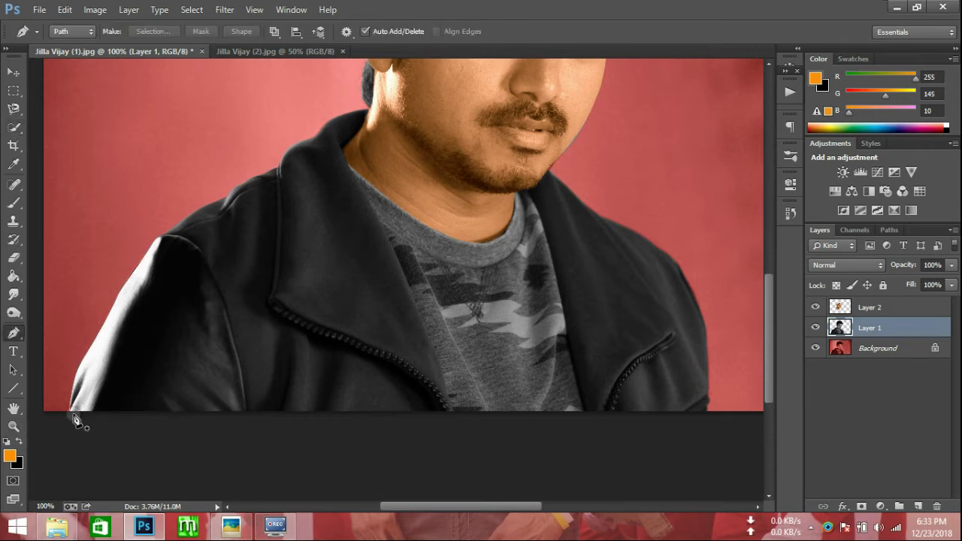
{"action": "left_click", "coordinate": [67, 414]}
{"action": "key", "text": "p"}
{"action": "left_click", "coordinate": [70, 410]}
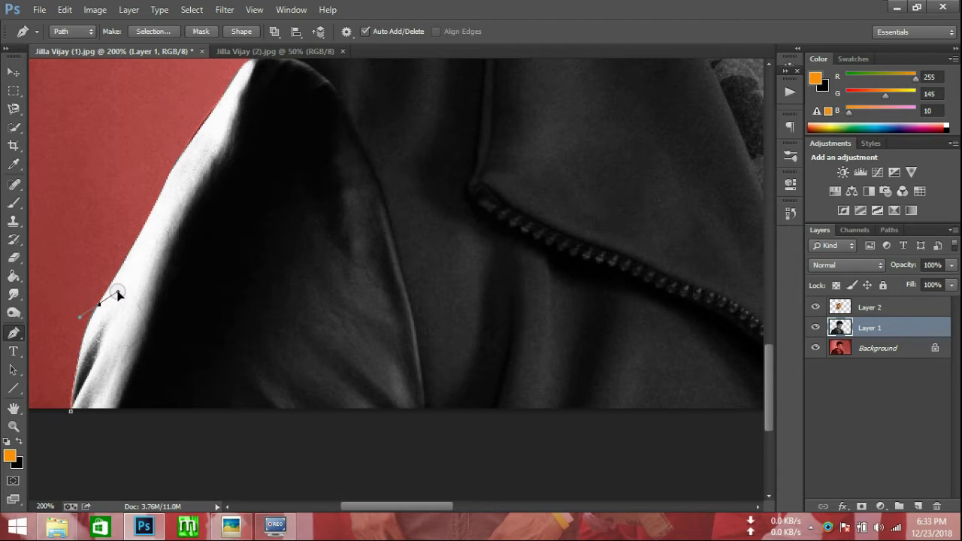
{"action": "left_click_drag", "start_coordinate": [111, 300], "coordinate": [100, 304]}
{"action": "left_click", "coordinate": [168, 178]}
Step: Extend the path over the shoulder with curved anchors toward the collar
{"action": "scroll", "coordinate": [291, 174], "scroll_direction": "up", "scroll_amount": 3}
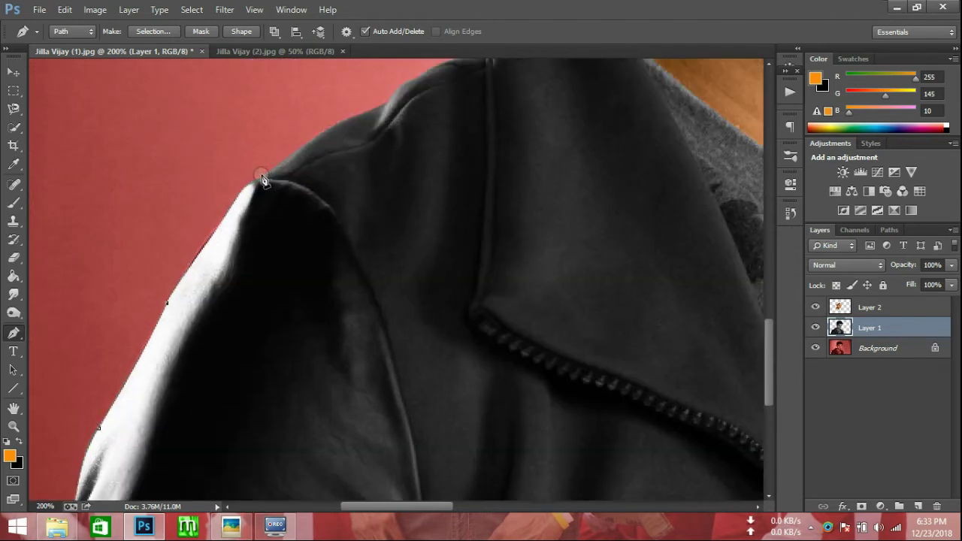
{"action": "left_click_drag", "start_coordinate": [241, 193], "coordinate": [263, 185]}
{"action": "left_click", "coordinate": [310, 141]}
{"action": "left_click_drag", "start_coordinate": [388, 101], "coordinate": [434, 89]}
{"action": "left_click", "coordinate": [389, 100], "text": "alt"}
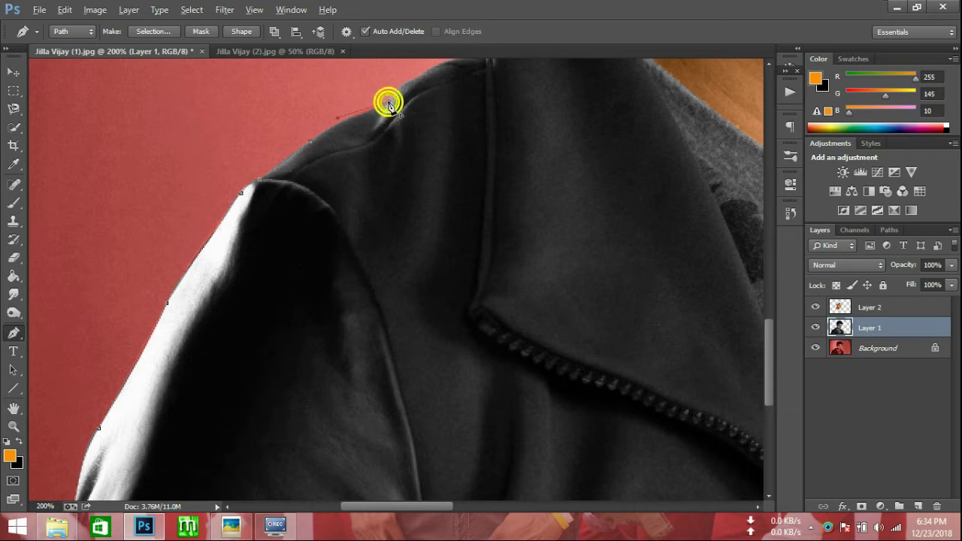
{"action": "scroll", "coordinate": [451, 188], "scroll_direction": "up", "scroll_amount": 4}
Step: Continue the path up the collar edge with corner anchors to the collar's top
{"action": "left_click_drag", "start_coordinate": [450, 185], "coordinate": [506, 167]}
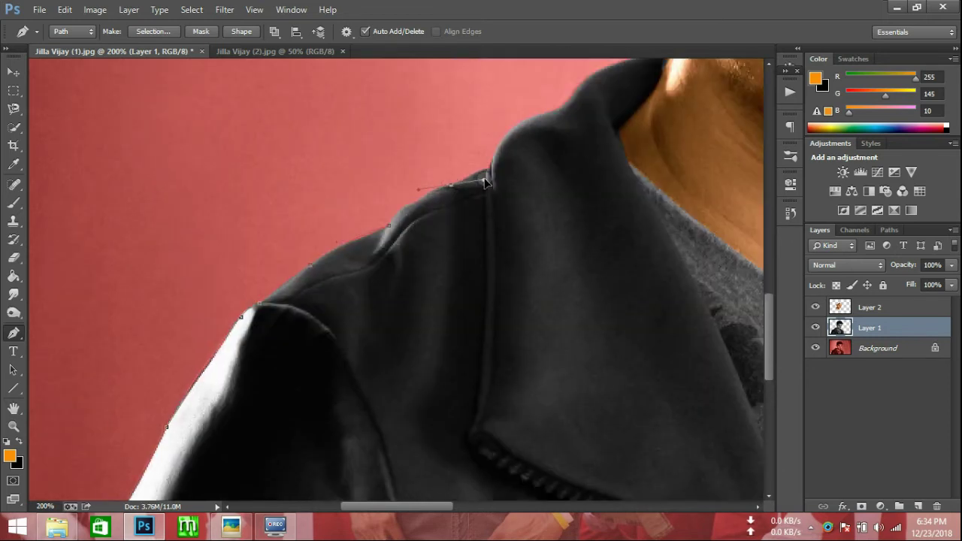
{"action": "left_click", "coordinate": [450, 185], "text": "alt"}
{"action": "left_click", "coordinate": [487, 166]}
{"action": "left_click", "coordinate": [488, 167]}
{"action": "left_click_drag", "start_coordinate": [513, 131], "coordinate": [525, 135]}
{"action": "left_click", "coordinate": [514, 131]}
{"action": "mouse_move", "coordinate": [555, 109]}
{"action": "left_mouse_down"}
{"action": "mouse_move", "coordinate": [588, 110]}
{"action": "mouse_move", "coordinate": [533, 122]}
{"action": "mouse_move", "coordinate": [556, 112]}
{"action": "left_mouse_up"}
Step: Pan to the neck and add corner anchors where the shoulder meets the neck
{"action": "left_click", "coordinate": [530, 118]}
{"action": "key", "text": "space"}
{"action": "left_click_drag", "start_coordinate": [529, 118], "coordinate": [226, 317]}
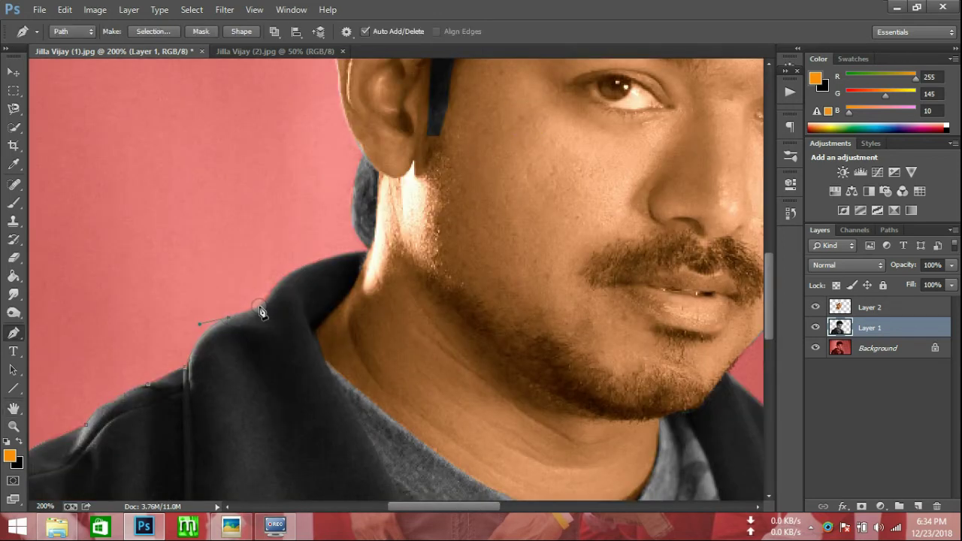
{"action": "left_click_drag", "start_coordinate": [282, 277], "coordinate": [293, 275]}
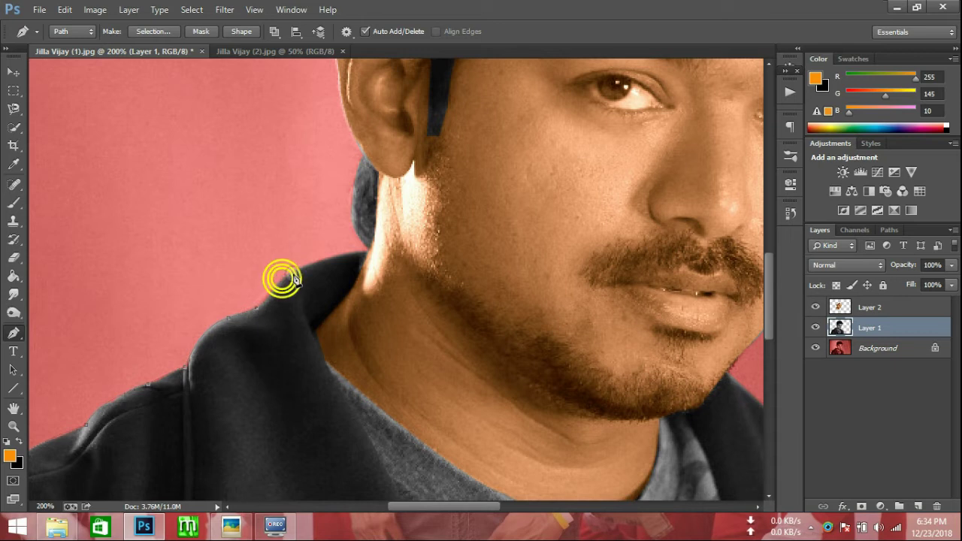
{"action": "left_click", "coordinate": [285, 279]}
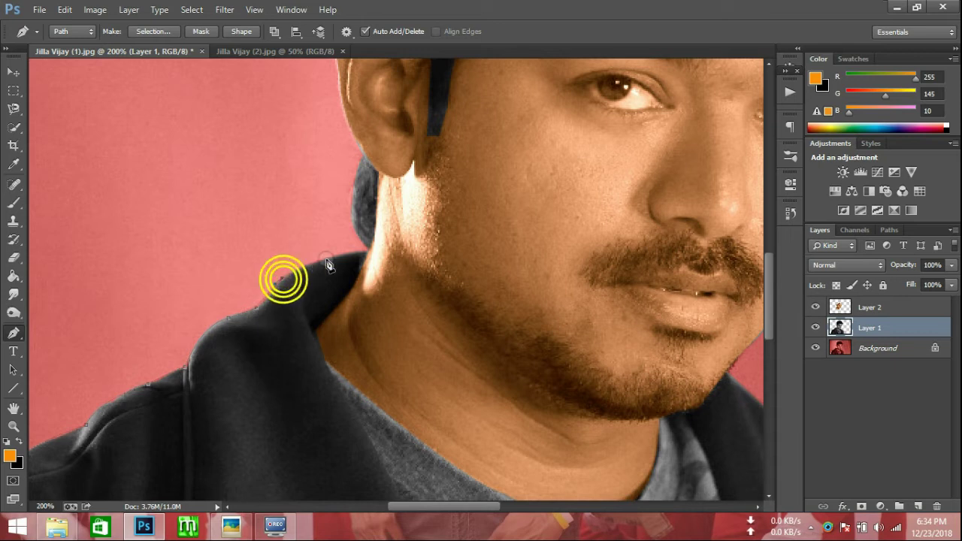
{"action": "left_click", "coordinate": [367, 255]}
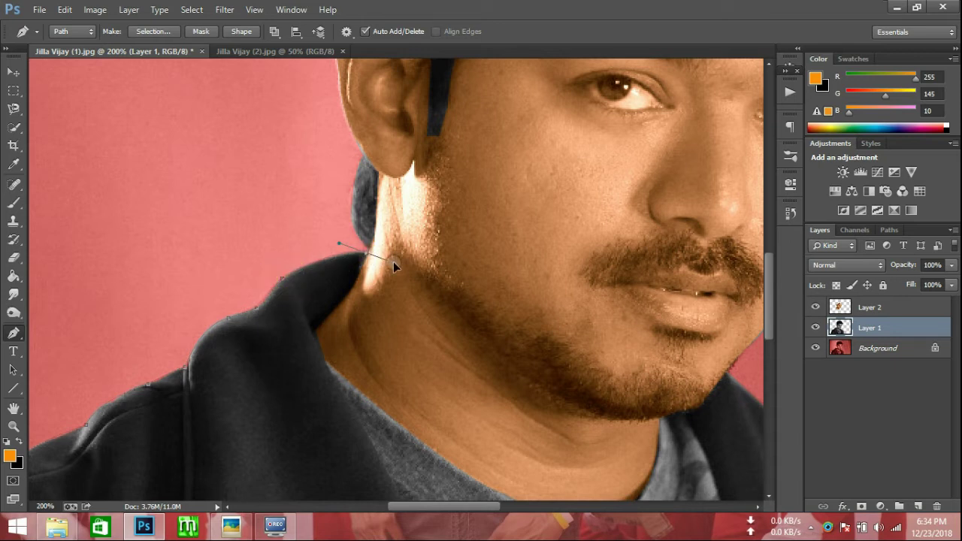
{"action": "left_click", "coordinate": [366, 252], "text": "alt"}
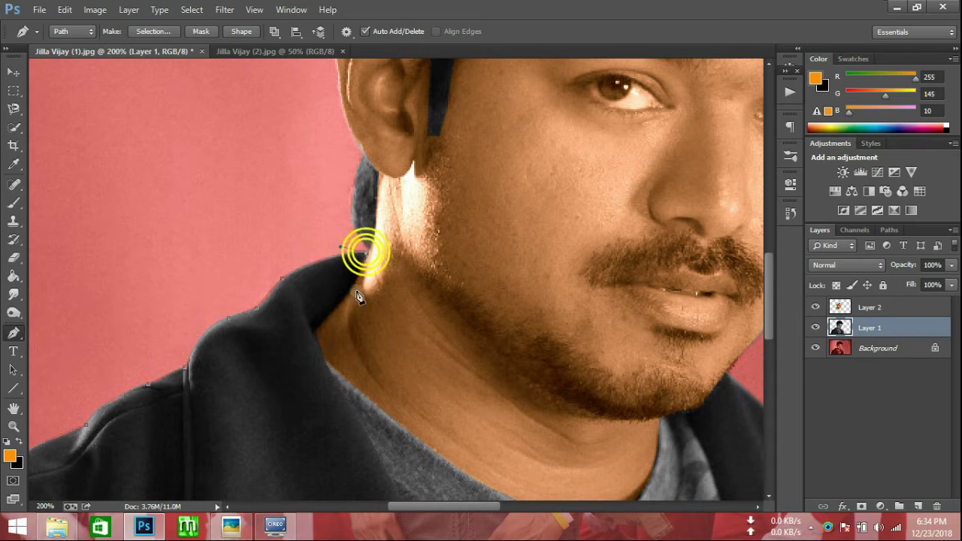
Step: Run the path down the inner collar edge with straight anchors
{"action": "left_click", "coordinate": [352, 289]}
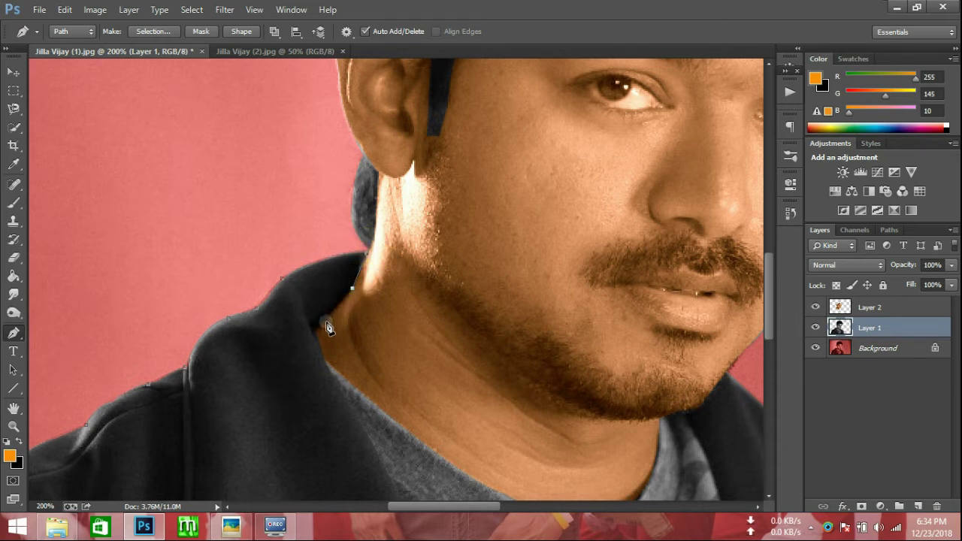
{"action": "left_click", "coordinate": [315, 332]}
{"action": "left_click", "coordinate": [314, 331]}
{"action": "left_click", "coordinate": [317, 332]}
{"action": "left_click", "coordinate": [347, 403]}
{"action": "left_click", "coordinate": [344, 400]}
Step: Curve the path down the jacket's inner edge and zipper to the photo's bottom
{"action": "scroll", "coordinate": [376, 409], "scroll_direction": "down", "scroll_amount": 5}
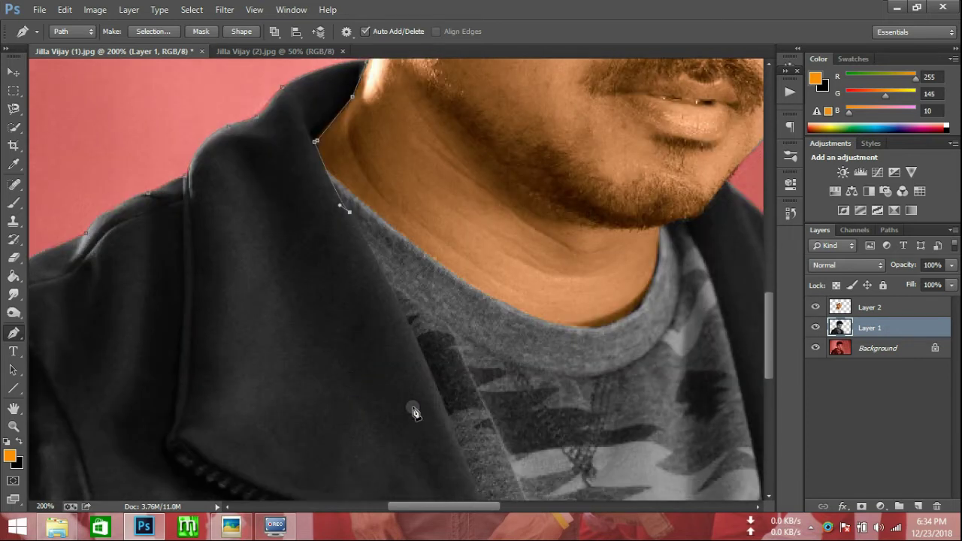
{"action": "left_click_drag", "start_coordinate": [450, 420], "coordinate": [471, 479]}
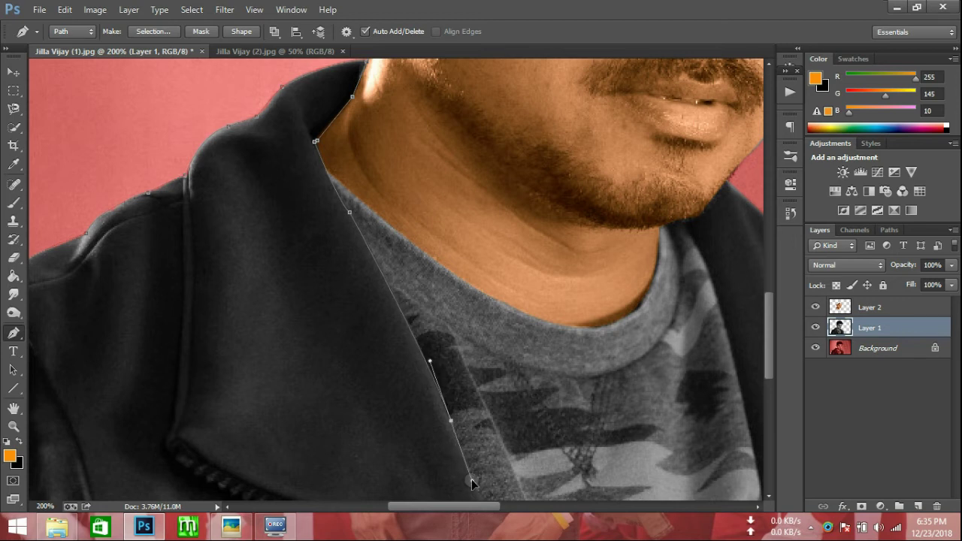
{"action": "left_click", "coordinate": [451, 417], "text": "alt"}
{"action": "scroll", "coordinate": [511, 428], "scroll_direction": "down", "scroll_amount": 5}
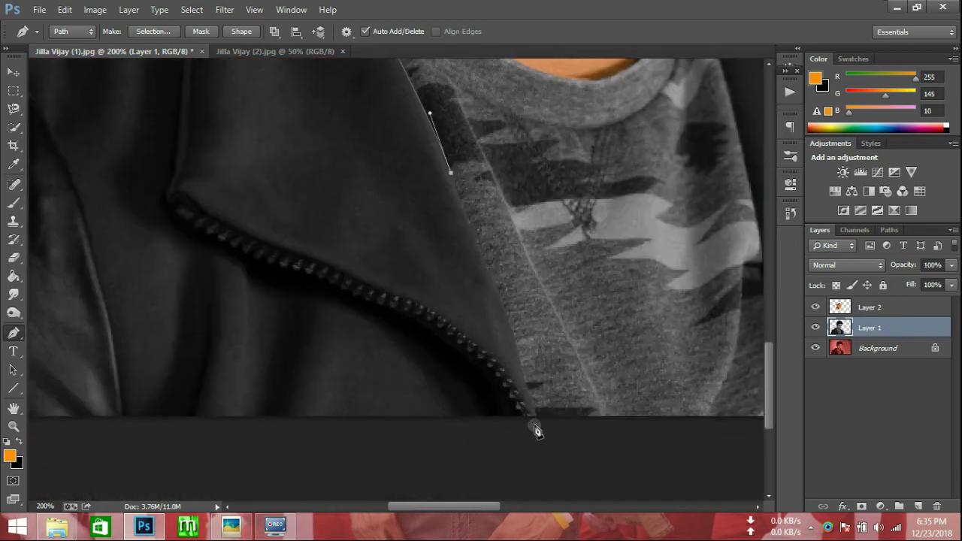
{"action": "left_click_drag", "start_coordinate": [538, 418], "coordinate": [557, 481]}
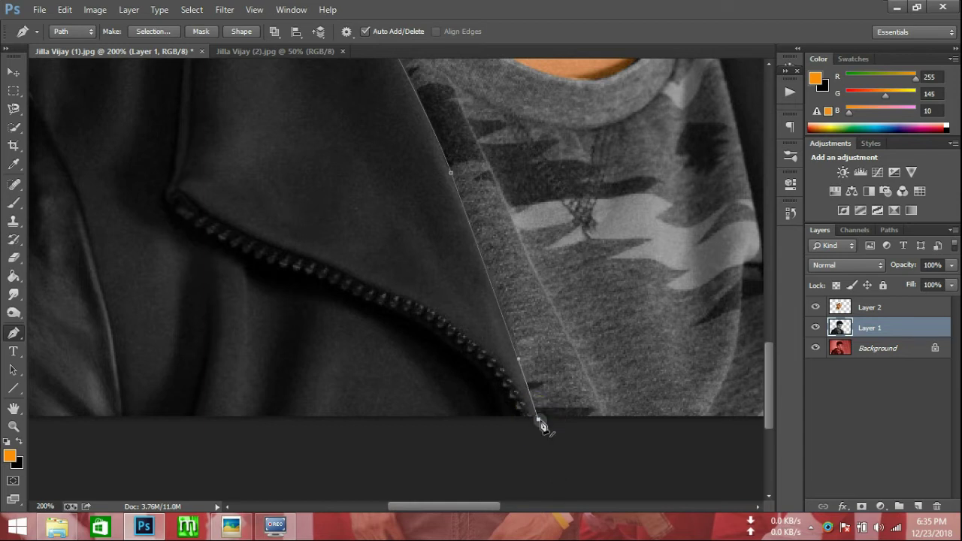
{"action": "left_click_drag", "start_coordinate": [539, 419], "coordinate": [244, 413]}
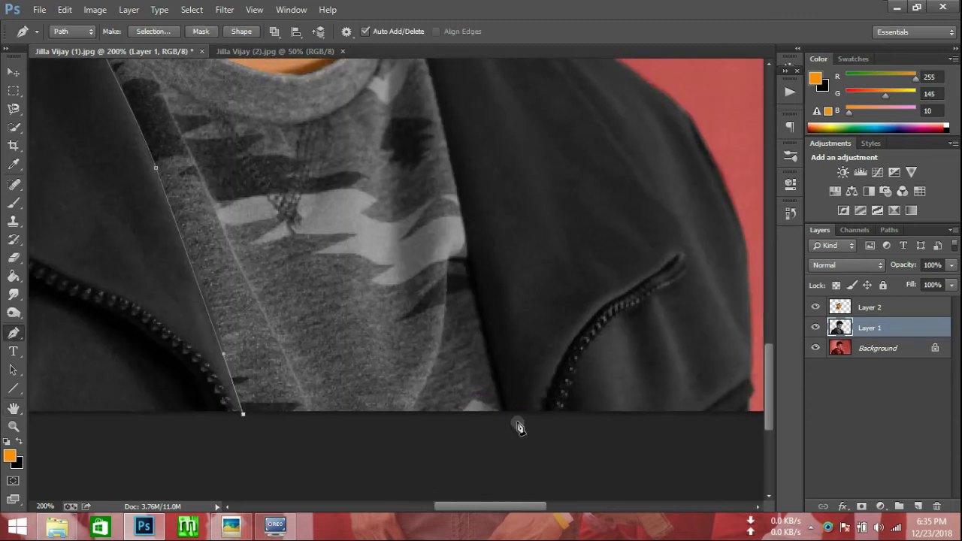
Step: Trace the path across the shirt bottom and up its right edge to a corner at the chin
{"action": "left_click", "coordinate": [506, 419]}
{"action": "left_click", "coordinate": [470, 262]}
{"action": "left_click", "coordinate": [447, 133]}
{"action": "scroll", "coordinate": [429, 147], "scroll_direction": "up", "scroll_amount": 3}
{"action": "left_click_drag", "start_coordinate": [388, 117], "coordinate": [367, 104]}
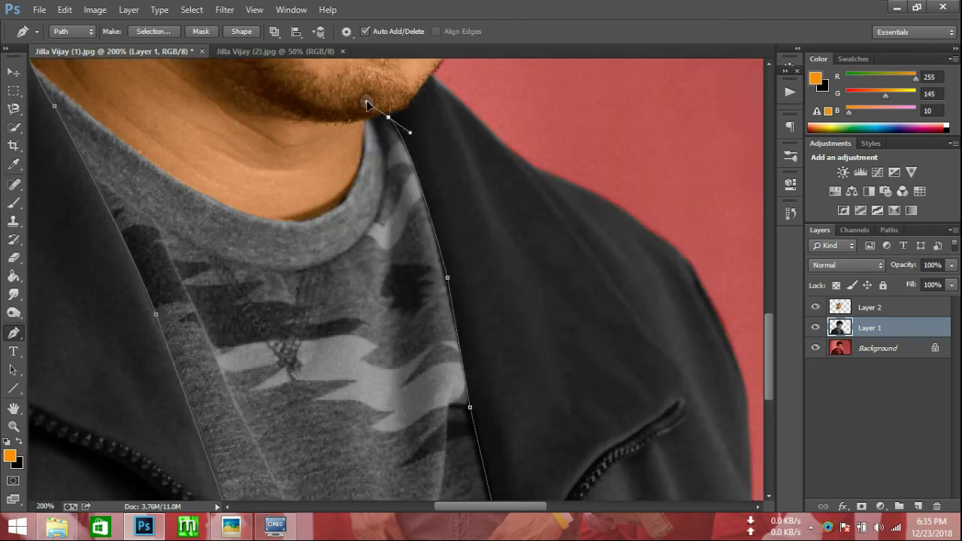
{"action": "left_click", "coordinate": [388, 117], "text": "alt"}
{"action": "scroll", "coordinate": [432, 83], "scroll_direction": "up", "scroll_amount": 1}
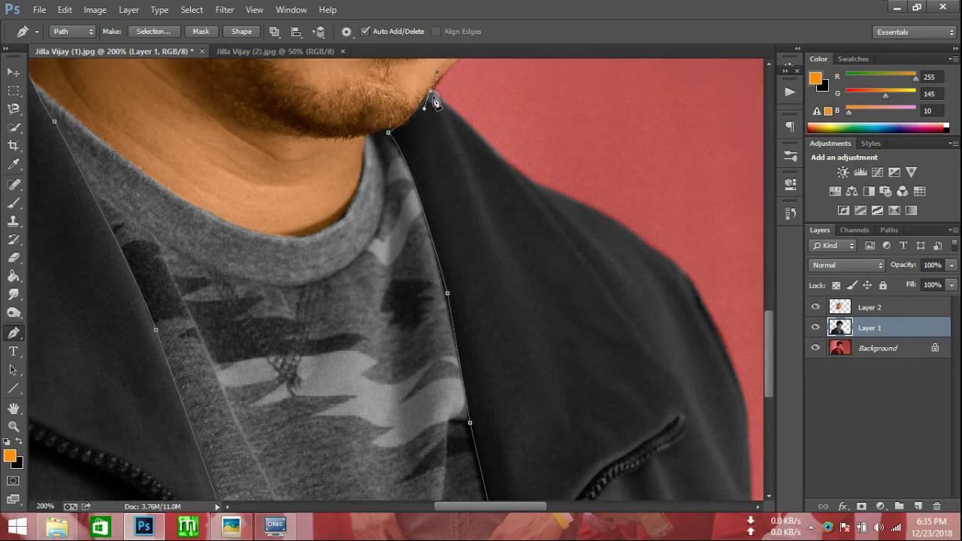
{"action": "left_click", "coordinate": [432, 92], "text": "alt"}
Step: Trace the path around the right shoulder, undoing and re-placing misplaced anchors
{"action": "left_click_drag", "start_coordinate": [529, 181], "coordinate": [537, 191]}
{"action": "key", "text": "ctrl+z"}
{"action": "left_click_drag", "start_coordinate": [514, 167], "coordinate": [520, 182]}
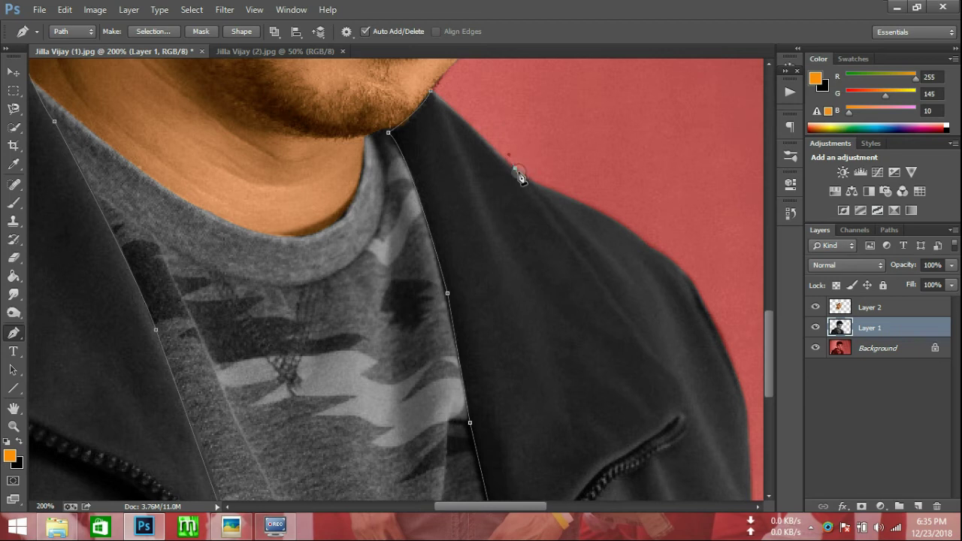
{"action": "left_click", "coordinate": [515, 169], "text": "alt"}
{"action": "left_click_drag", "start_coordinate": [629, 232], "coordinate": [635, 235]}
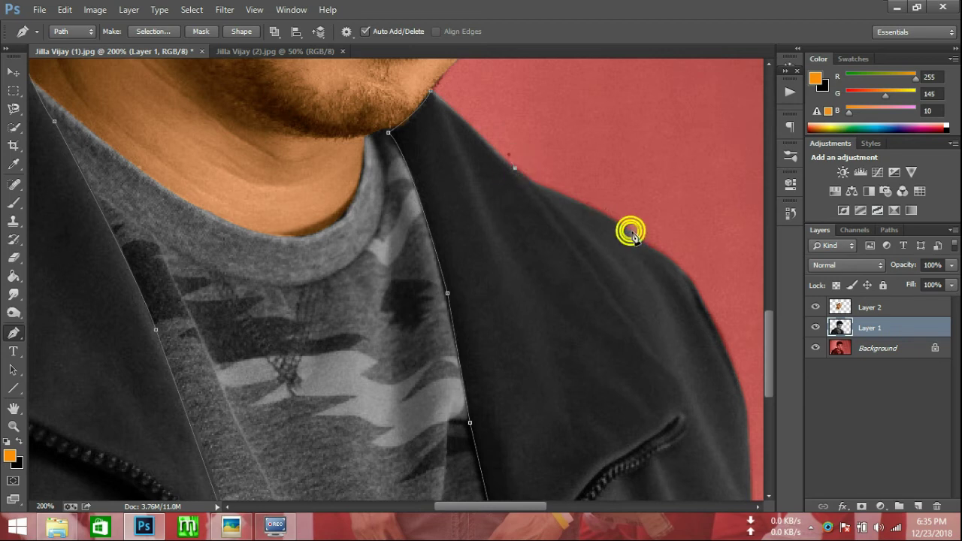
{"action": "key", "text": "ctrl+z"}
{"action": "left_click", "coordinate": [536, 184]}
{"action": "mouse_move", "coordinate": [681, 268]}
{"action": "left_mouse_down"}
{"action": "mouse_move", "coordinate": [699, 298]}
{"action": "mouse_move", "coordinate": [729, 315]}
{"action": "left_mouse_up"}
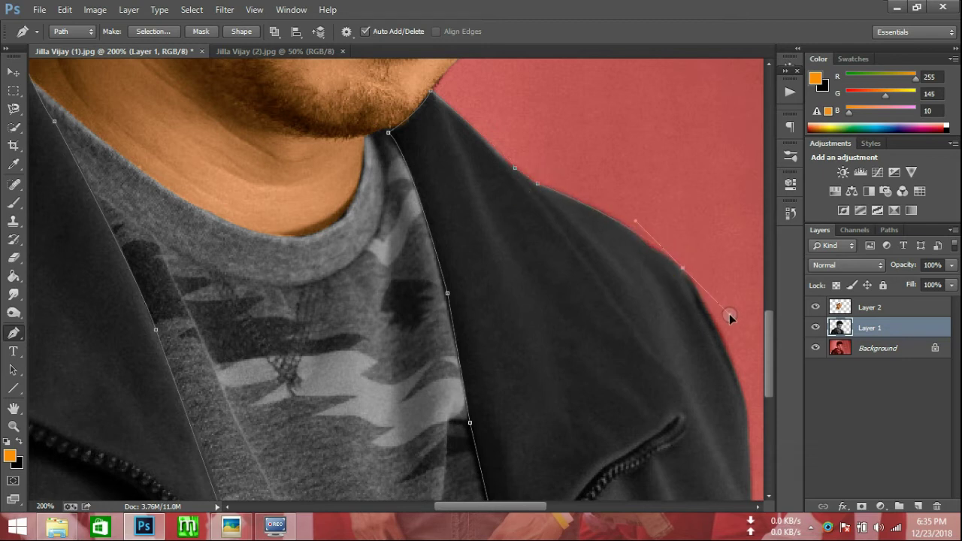
{"action": "left_click", "coordinate": [683, 268], "text": "alt"}
Step: Curve the path down the jacket's right side to an anchor on the bottom image edge
{"action": "left_click_drag", "start_coordinate": [746, 406], "coordinate": [748, 438]}
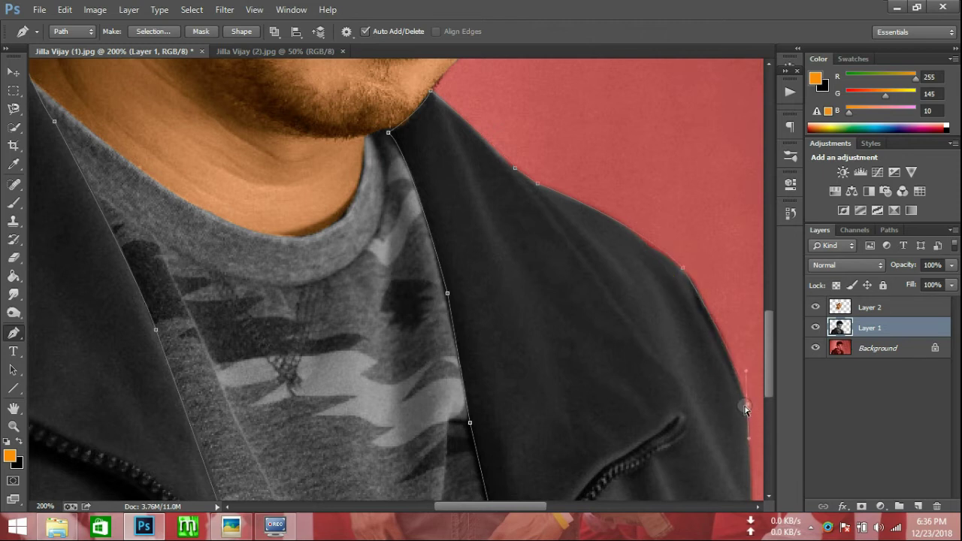
{"action": "left_click", "coordinate": [745, 408], "text": "alt"}
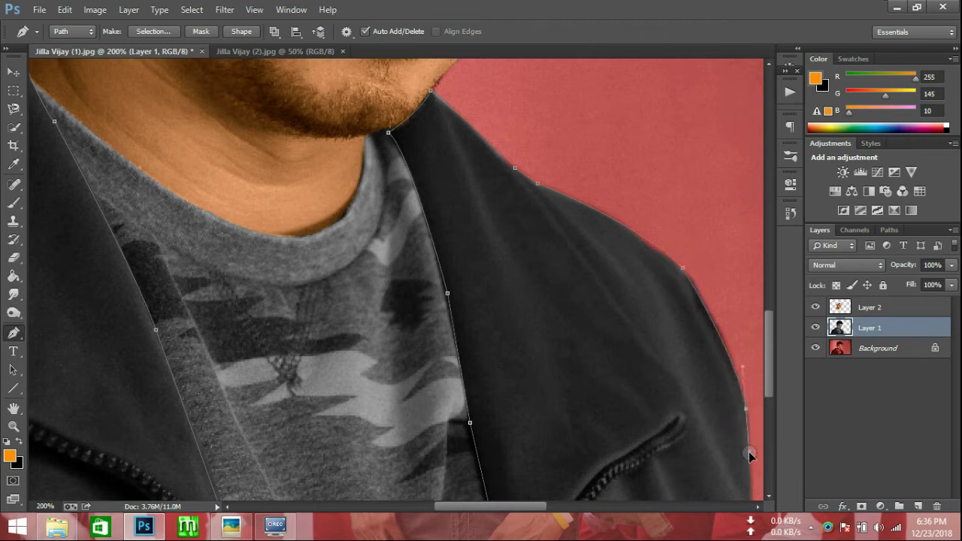
{"action": "left_click", "coordinate": [746, 407]}
{"action": "left_click_drag", "start_coordinate": [752, 471], "coordinate": [566, 235]}
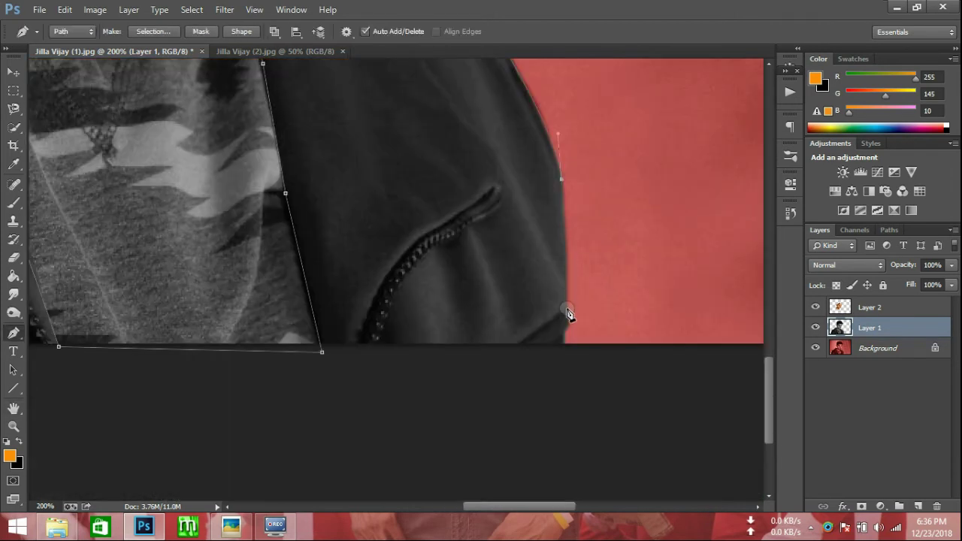
{"action": "left_click_drag", "start_coordinate": [565, 313], "coordinate": [562, 323]}
{"action": "left_click", "coordinate": [566, 312]}
{"action": "left_click", "coordinate": [565, 335]}
{"action": "left_click_drag", "start_coordinate": [560, 340], "coordinate": [565, 345]}
Step: Fit the image on screen and close the path along the bottom at the start anchor
{"action": "key", "text": "ctrl+0"}
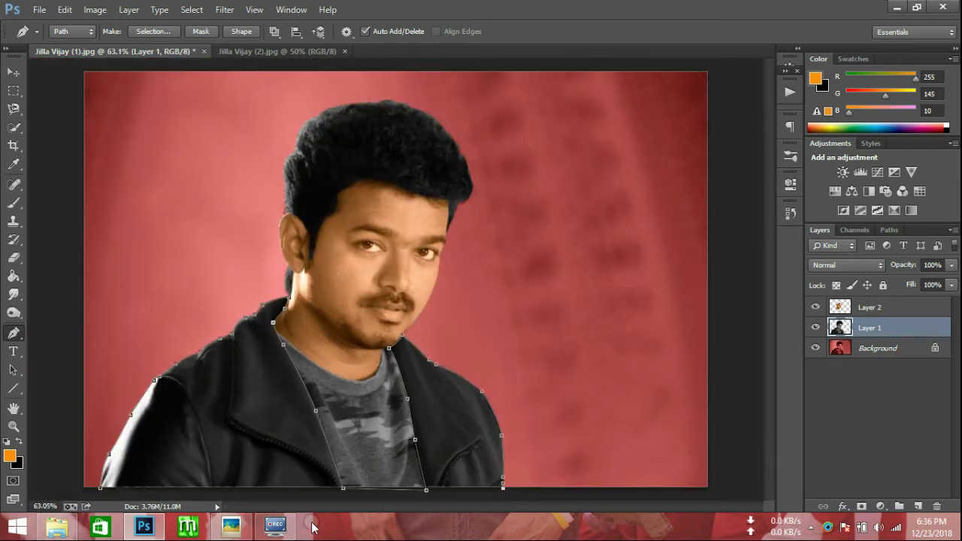
{"action": "left_click", "coordinate": [276, 494]}
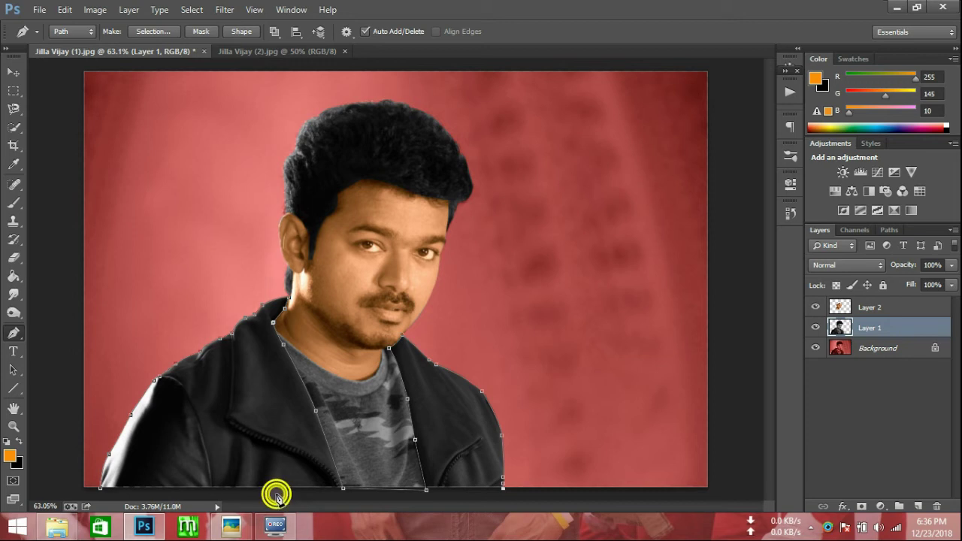
{"action": "left_click", "coordinate": [106, 495]}
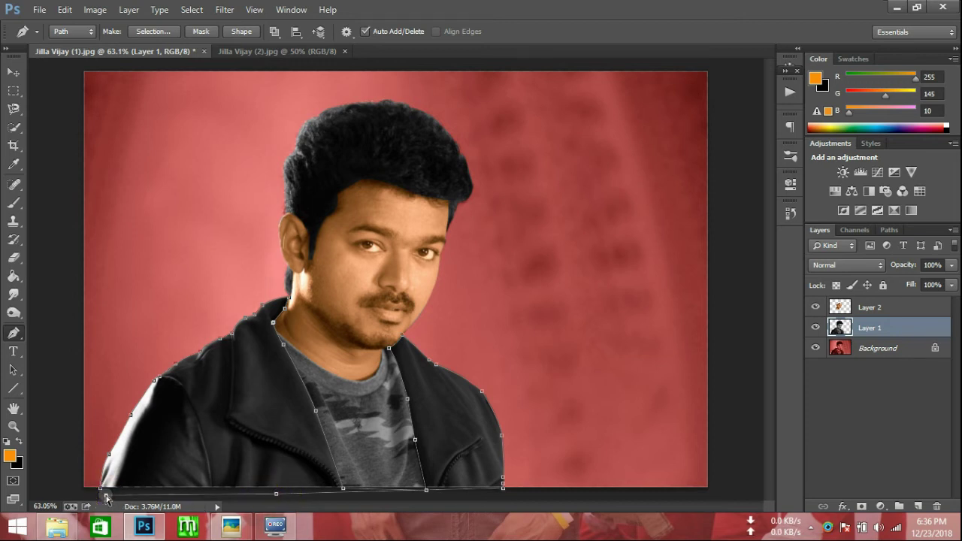
Step: Copy the selected jacket to a new layer and set its Color Balance midtones to Red +100
{"action": "key", "text": "ctrl+Return"}
{"action": "key", "text": "ctrl+j"}
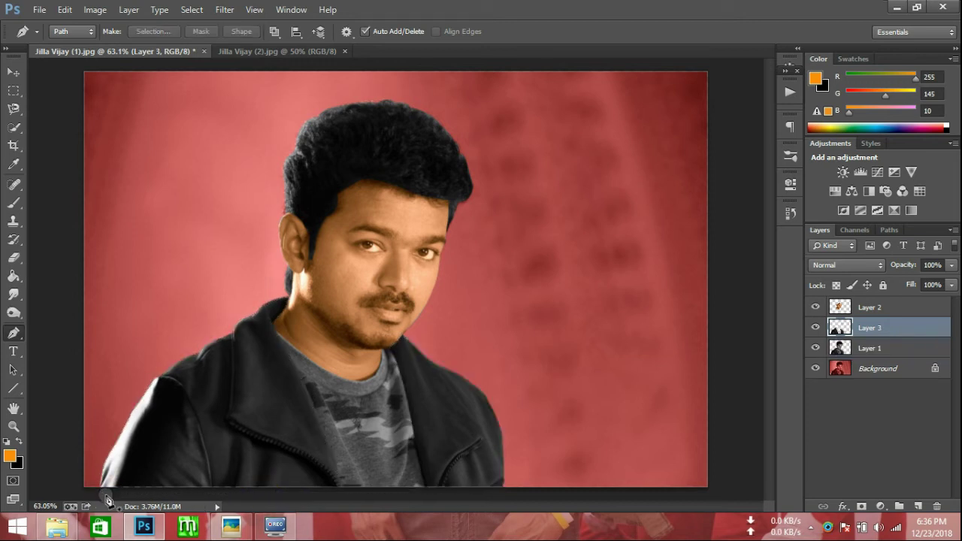
{"action": "key", "text": "ctrl+b"}
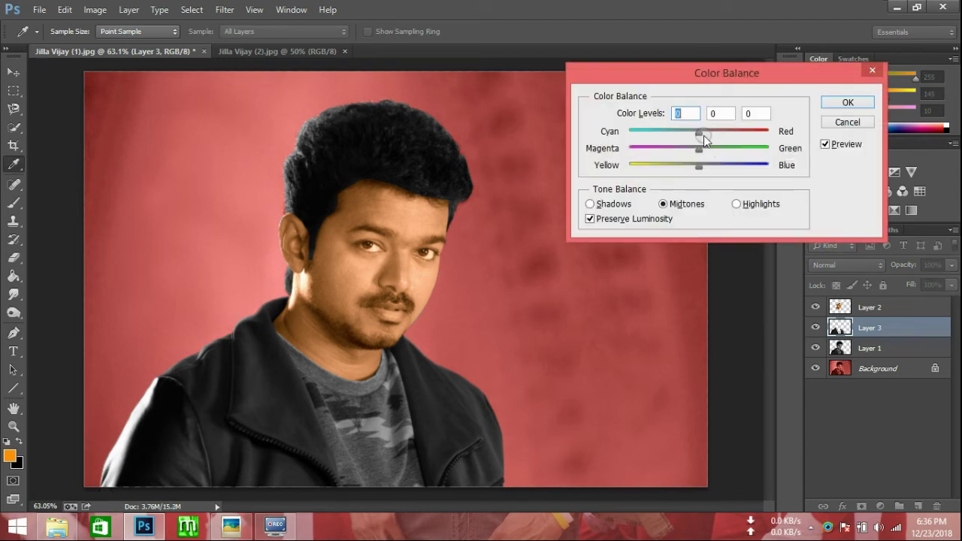
{"action": "left_click_drag", "start_coordinate": [699, 135], "coordinate": [771, 138]}
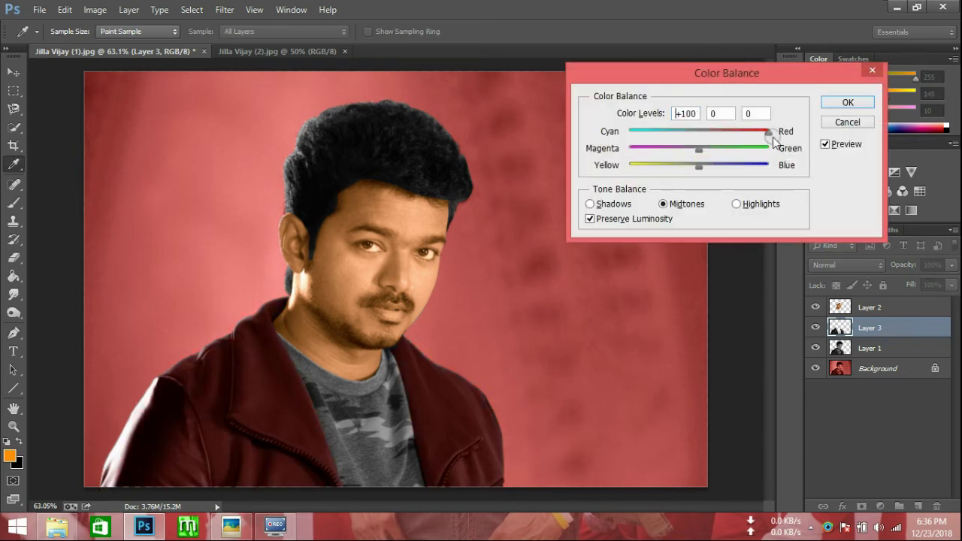
{"action": "left_click_drag", "start_coordinate": [698, 150], "coordinate": [699, 150]}
Step: Compare with the reference photo, add red +32 to the highlights, and apply the Color Balance
{"action": "key", "text": "alt+Tab"}
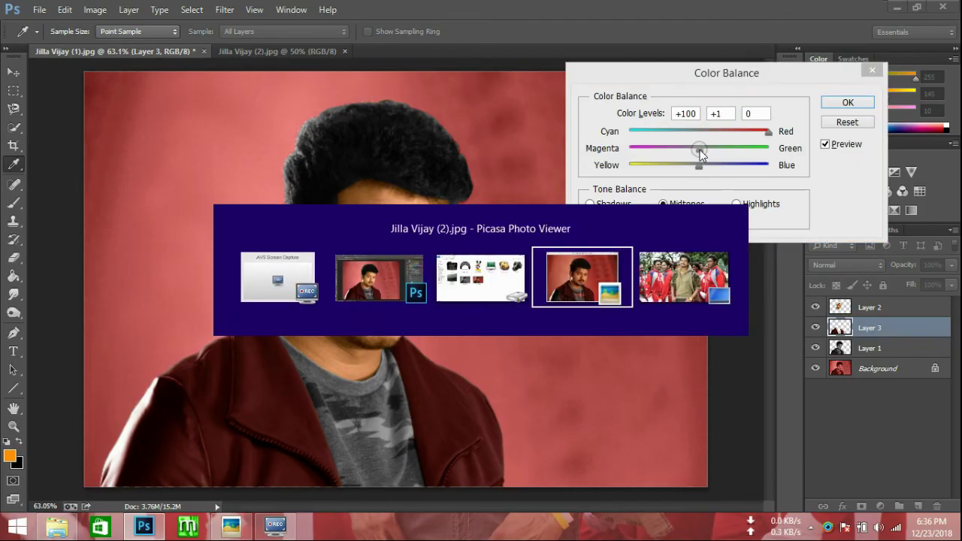
{"action": "key", "text": "alt+Tab"}
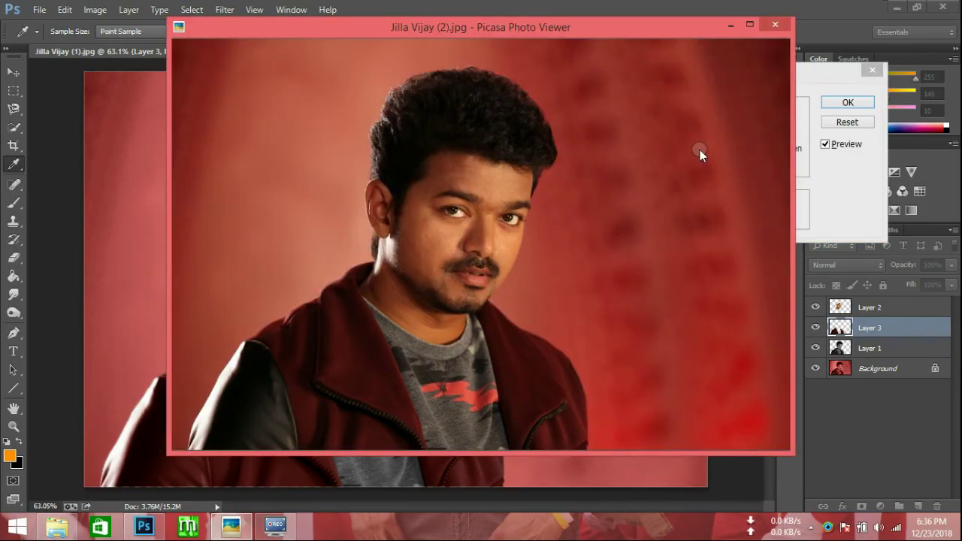
{"action": "key", "text": "alt+Tab"}
{"action": "left_click_drag", "start_coordinate": [767, 132], "coordinate": [827, 143]}
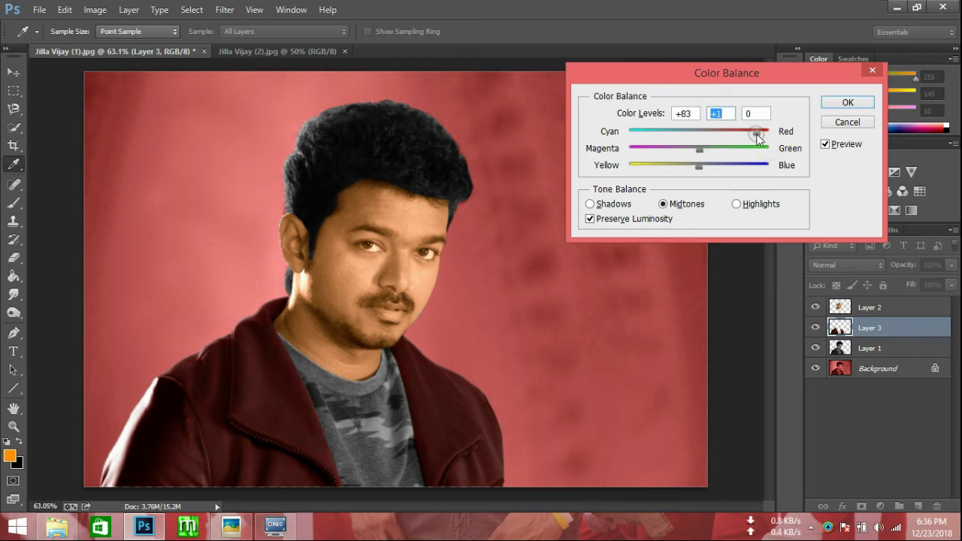
{"action": "left_click", "coordinate": [740, 204]}
{"action": "mouse_move", "coordinate": [699, 131]}
{"action": "left_mouse_down"}
{"action": "mouse_move", "coordinate": [751, 130]}
{"action": "mouse_move", "coordinate": [721, 131]}
{"action": "left_mouse_up"}
{"action": "key", "text": "alt+Tab"}
{"action": "key", "text": "alt+Tab"}
{"action": "key", "text": "alt+Tab"}
{"action": "key", "text": "alt+Tab"}
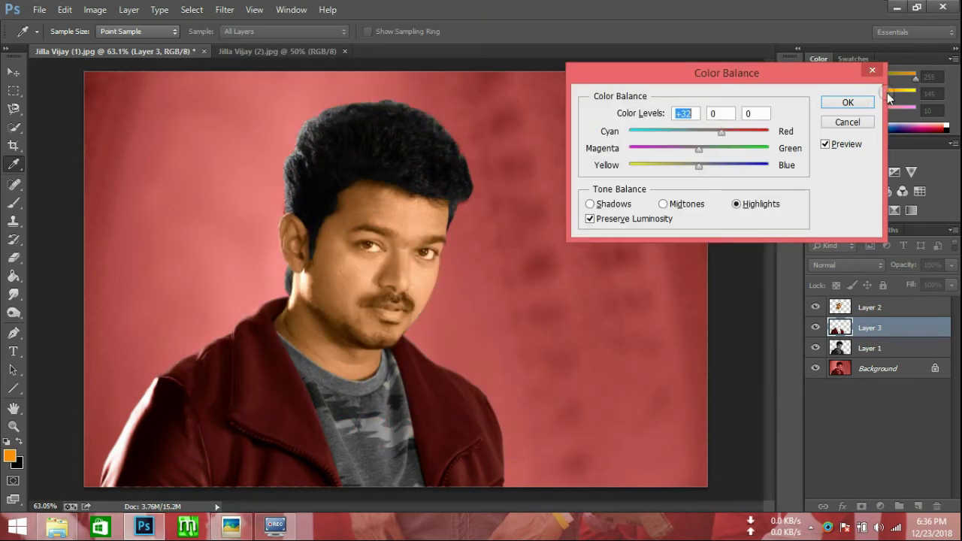
{"action": "left_click", "coordinate": [847, 102]}
{"action": "key", "text": "p"}
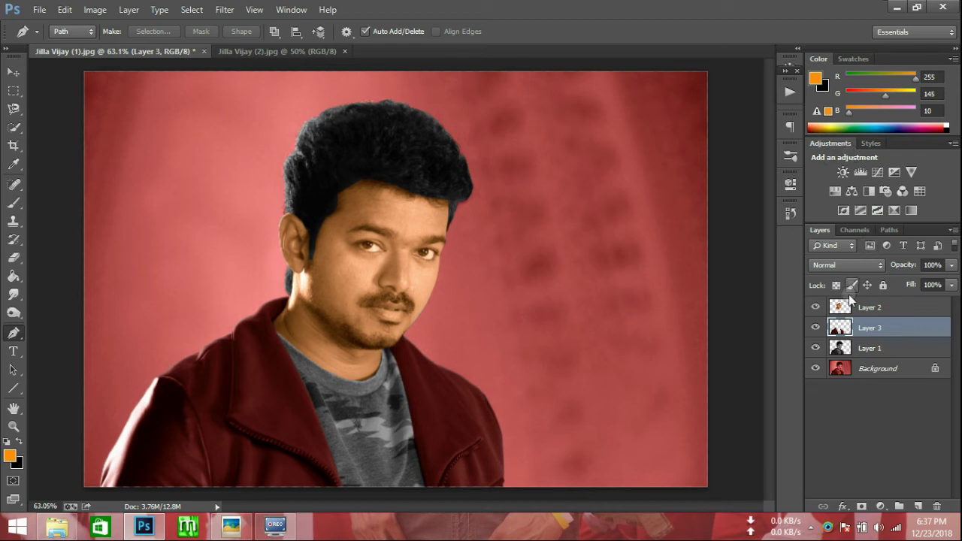
Step: Zoom in on the left eye and ready a black brush on Layer 2
{"action": "left_click", "coordinate": [854, 346]}
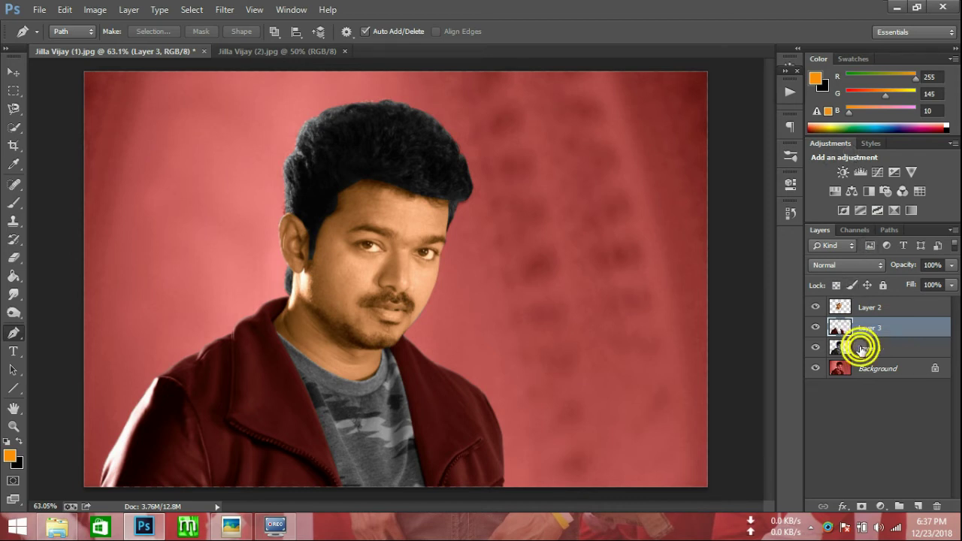
{"action": "key", "text": "z"}
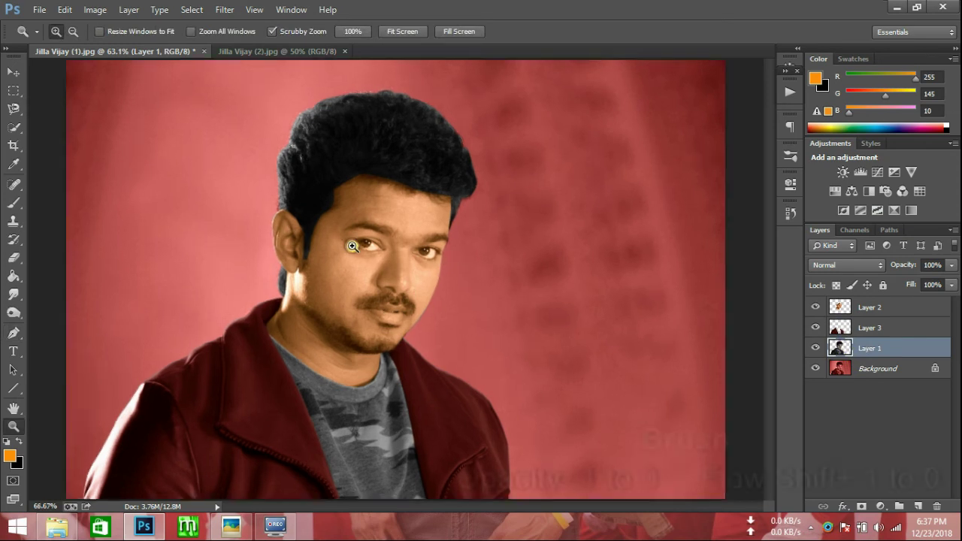
{"action": "left_click", "coordinate": [354, 243]}
{"action": "left_click", "coordinate": [868, 308]}
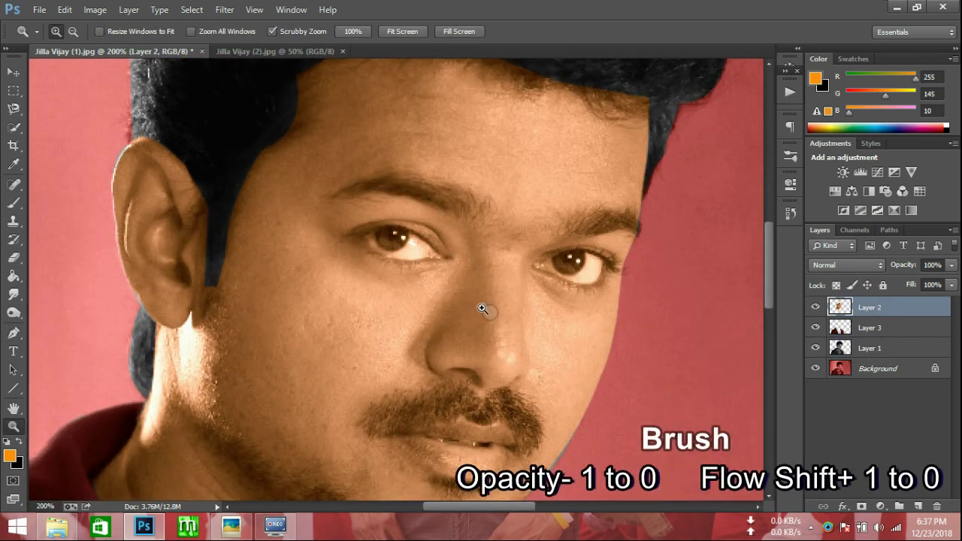
{"action": "key", "text": "b"}
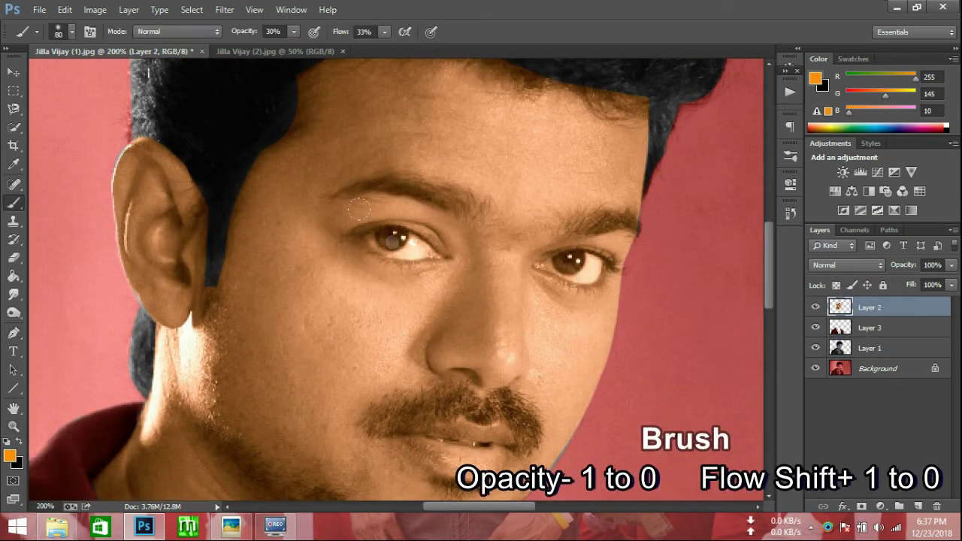
{"action": "key", "text": "x"}
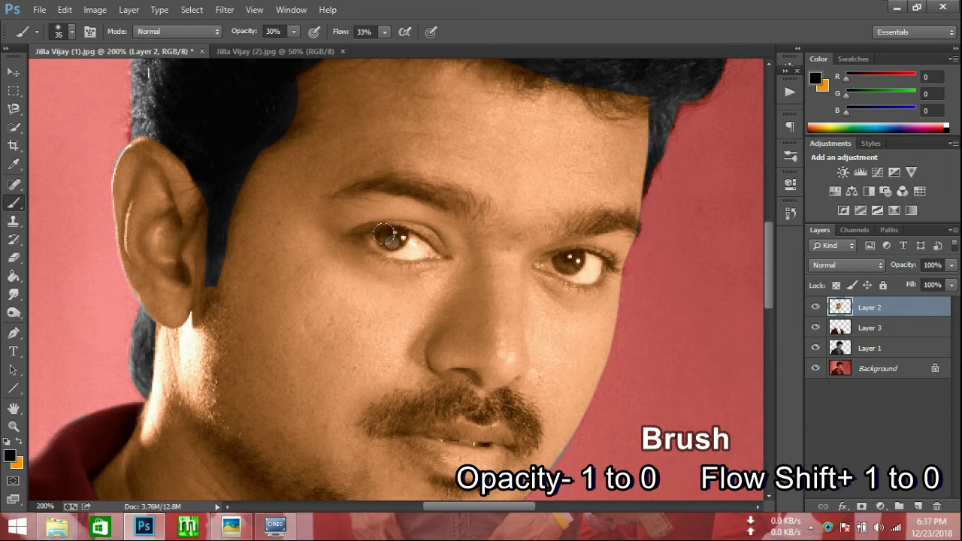
Step: Paint black over both irises at 100% flow and 55% opacity
{"action": "left_click", "coordinate": [397, 245]}
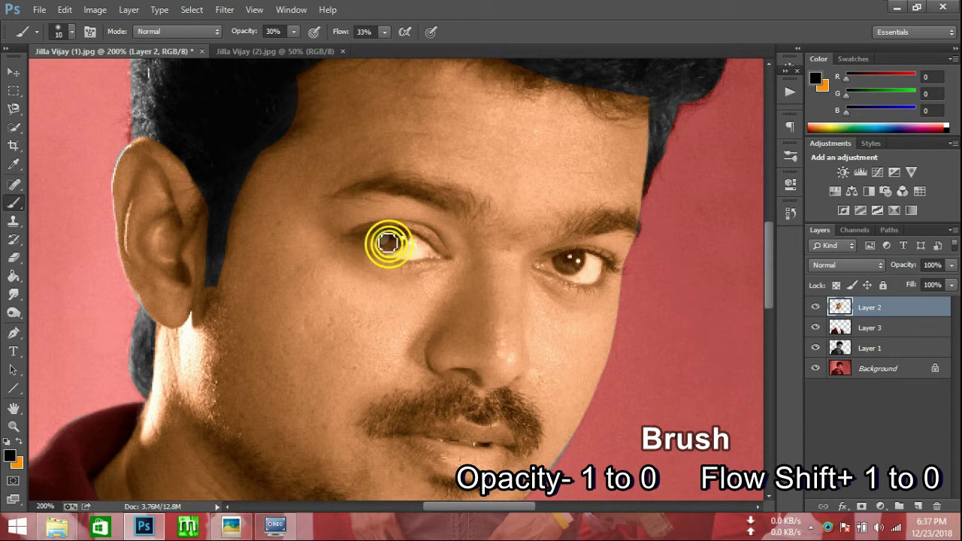
{"action": "left_click_drag", "start_coordinate": [386, 244], "coordinate": [407, 248]}
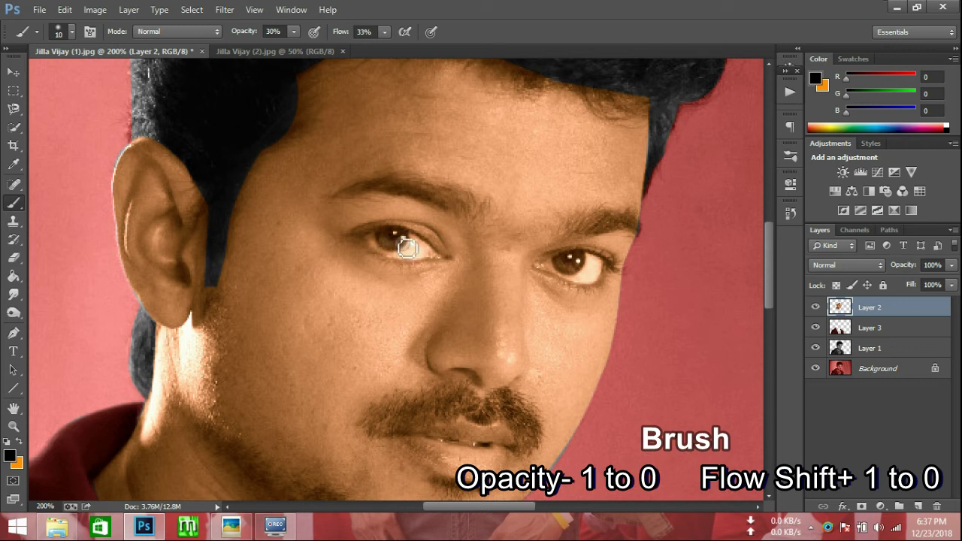
{"action": "key", "text": "shift+0"}
{"action": "left_click_drag", "start_coordinate": [395, 222], "coordinate": [403, 247]}
{"action": "key", "text": "5"}
{"action": "key", "text": "5"}
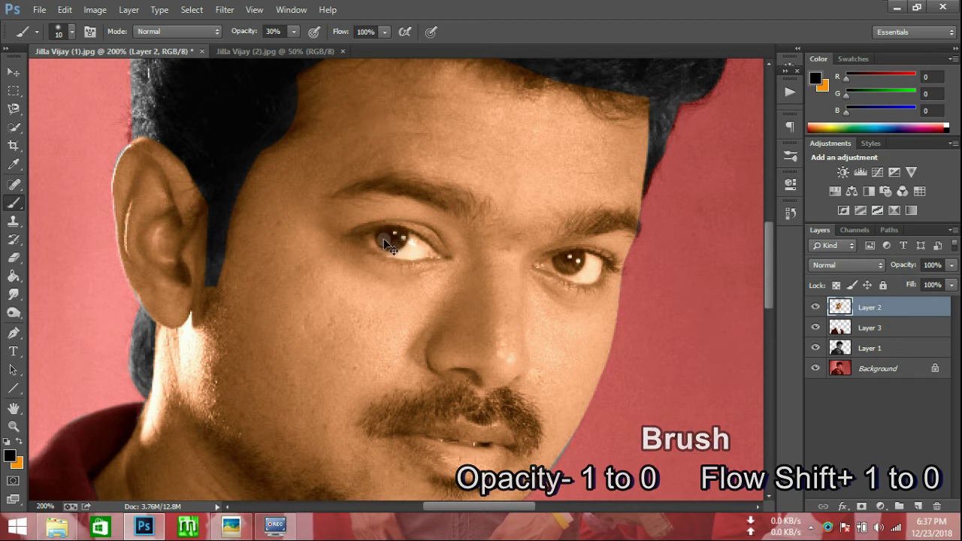
{"action": "left_click", "coordinate": [390, 239]}
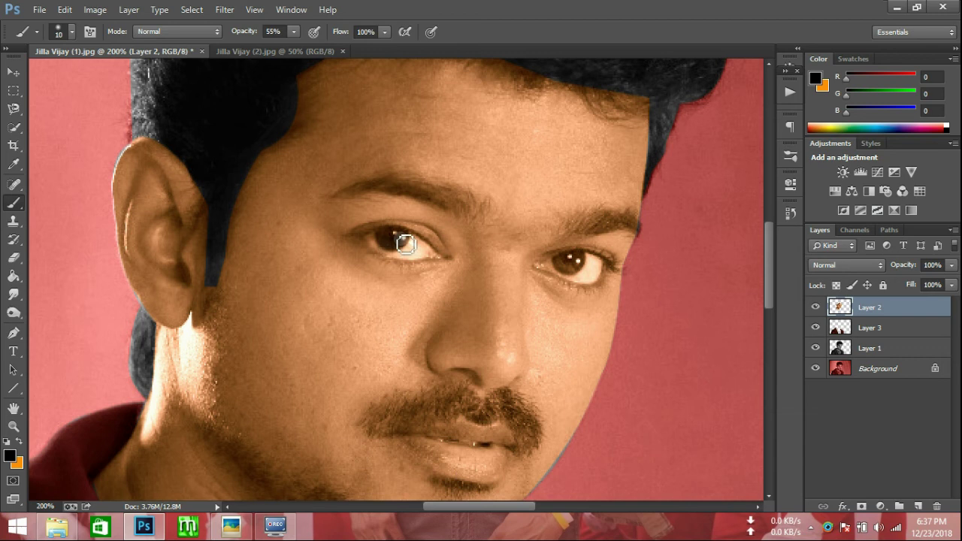
{"action": "left_click_drag", "start_coordinate": [566, 267], "coordinate": [581, 267]}
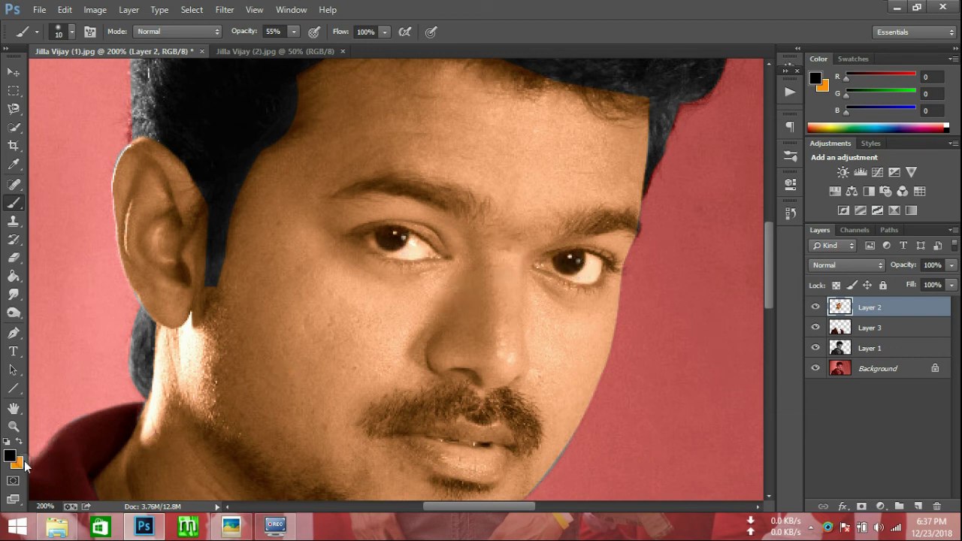
Step: Set the foreground colour to pure white (#ffffff)
{"action": "left_click", "coordinate": [12, 459]}
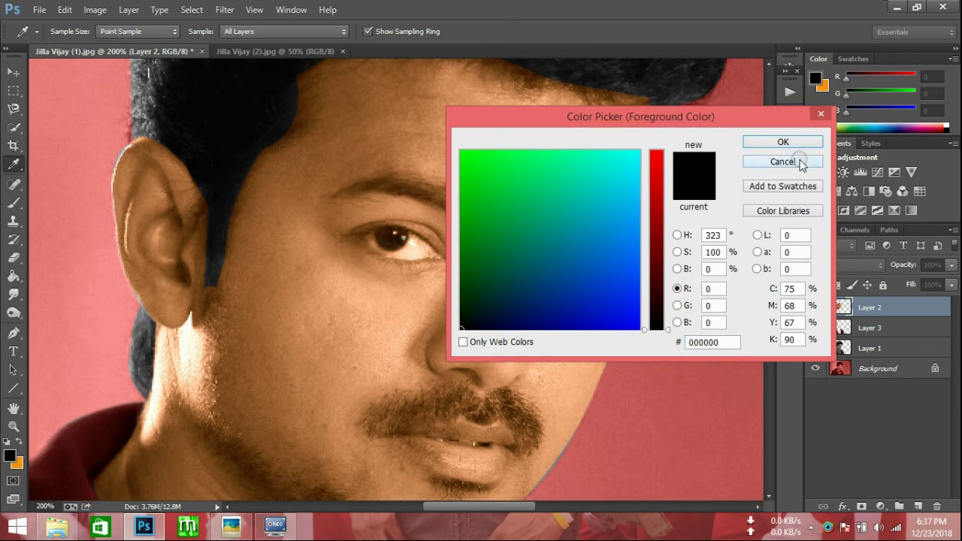
{"action": "left_click", "coordinate": [783, 159]}
{"action": "left_click", "coordinate": [6, 460]}
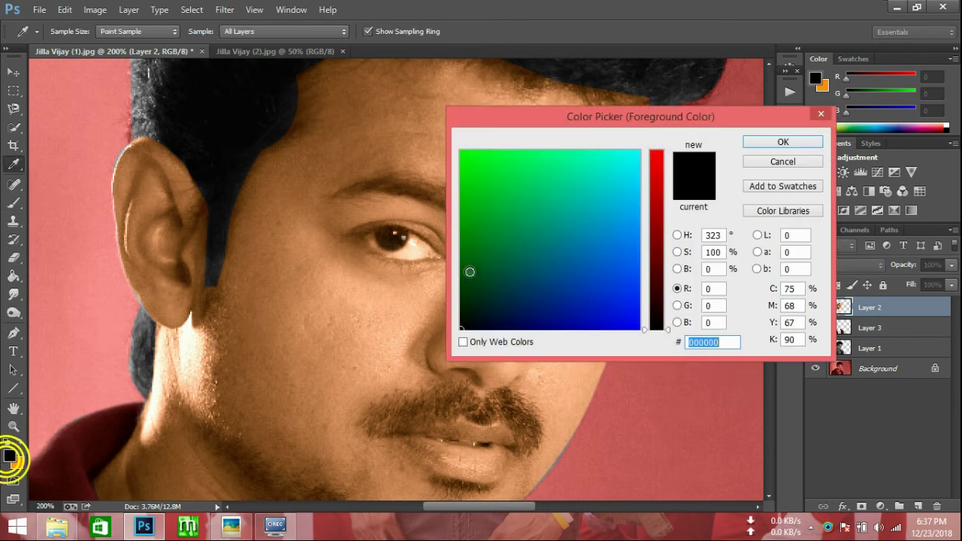
{"action": "left_click", "coordinate": [677, 235]}
{"action": "left_click", "coordinate": [461, 151]}
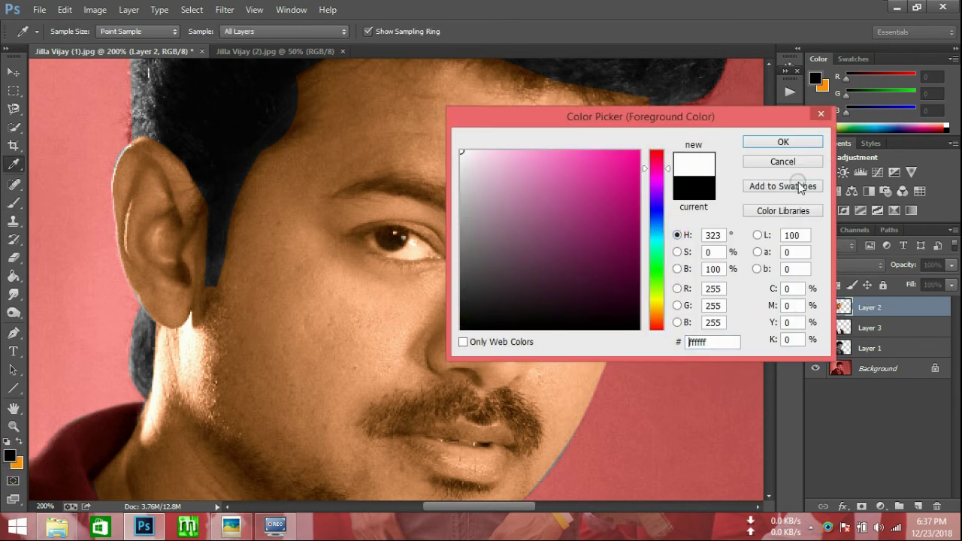
{"action": "left_click", "coordinate": [782, 141]}
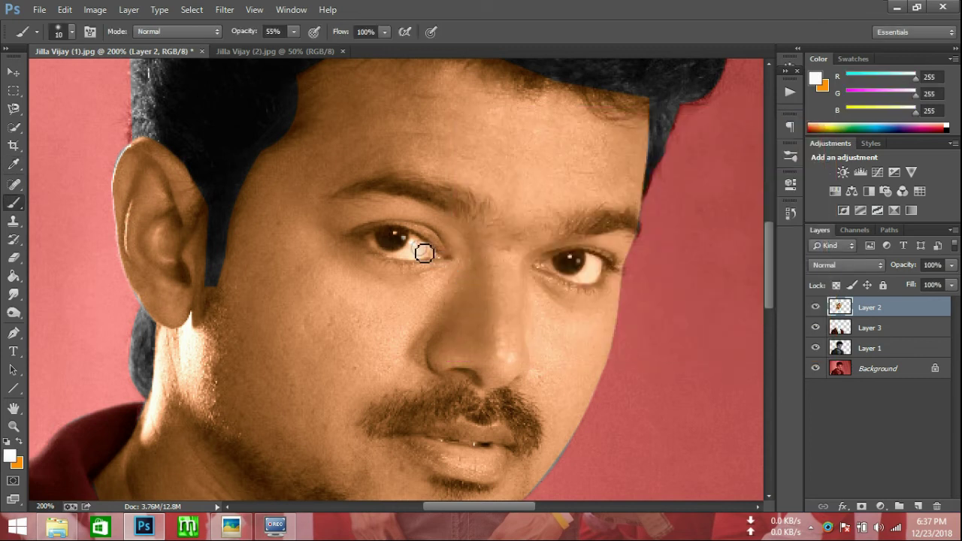
Step: Brush white over the whites of both eyes, then fit the portrait on screen
{"action": "mouse_move", "coordinate": [414, 258]}
{"action": "left_mouse_down"}
{"action": "mouse_move", "coordinate": [425, 253]}
{"action": "mouse_move", "coordinate": [377, 248]}
{"action": "left_mouse_up"}
{"action": "left_click_drag", "start_coordinate": [536, 258], "coordinate": [591, 269]}
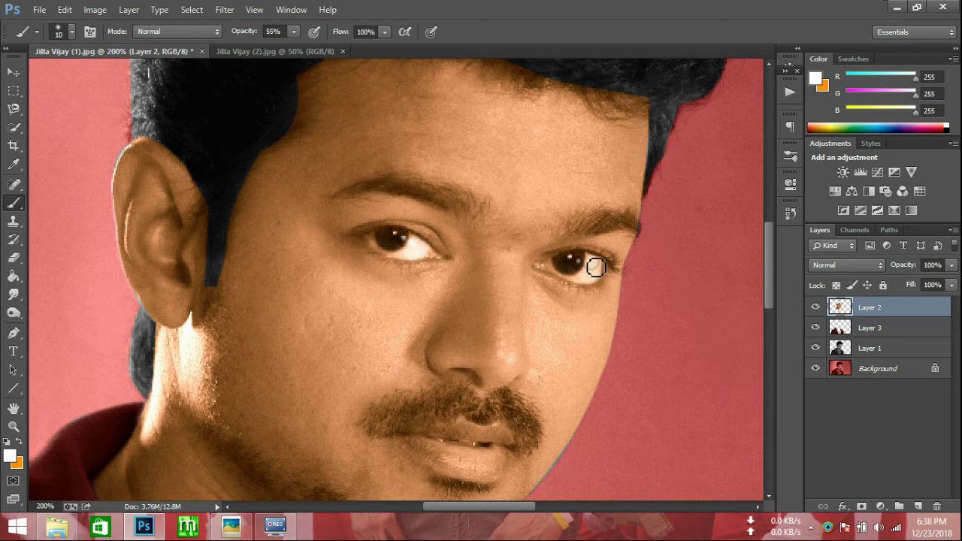
{"action": "left_click_drag", "start_coordinate": [587, 281], "coordinate": [551, 274]}
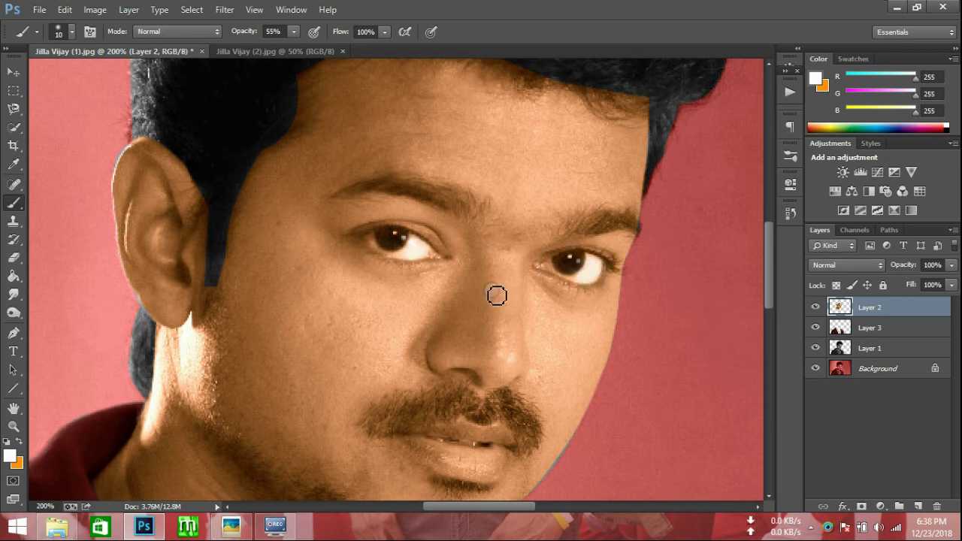
{"action": "key", "text": "ctrl+0"}
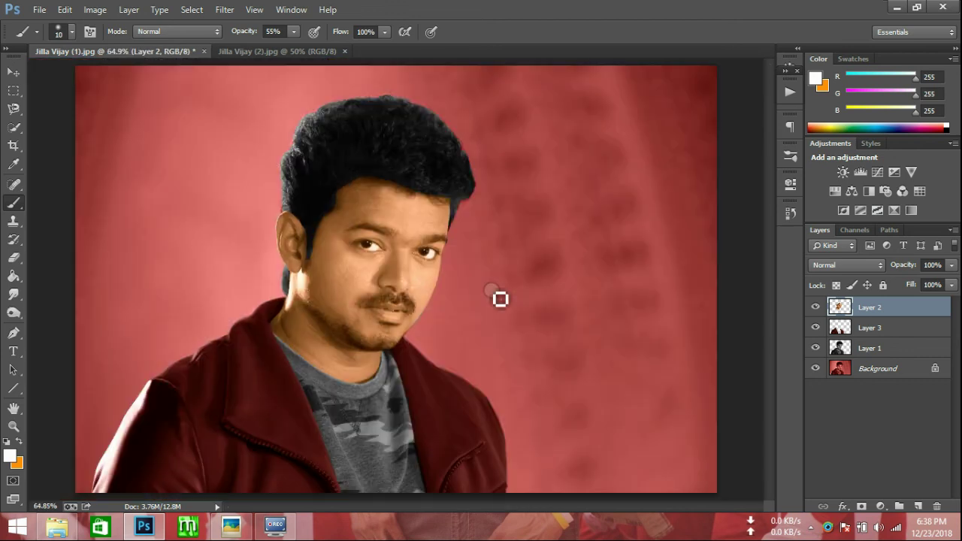
Step: Stamp a merged copy of all visible layers onto a new top layer
{"action": "key", "text": "ctrl+shift+alt+e"}
{"action": "key", "text": "z"}
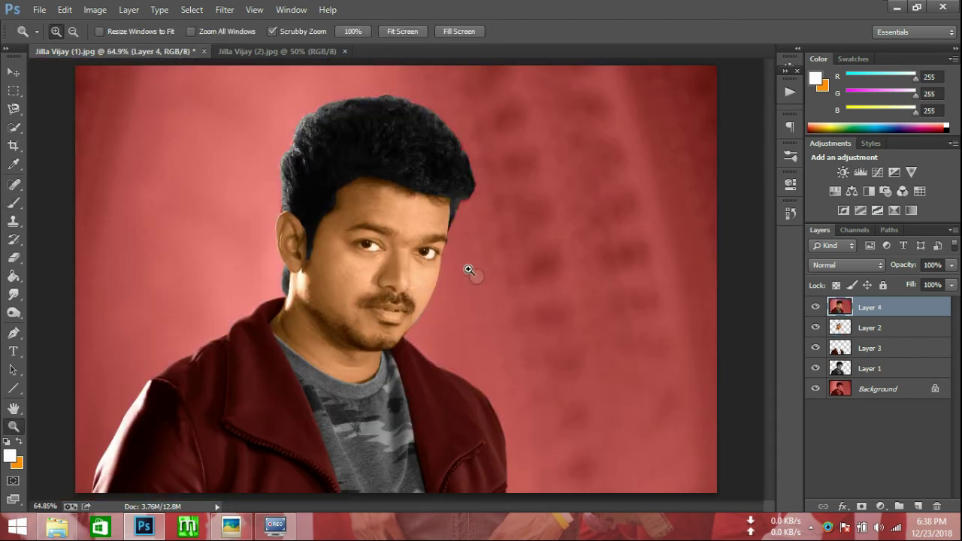
{"action": "left_click", "coordinate": [398, 197]}
Step: Burn shadows into the hair and jawline beard at 30% exposure
{"action": "key", "text": "o"}
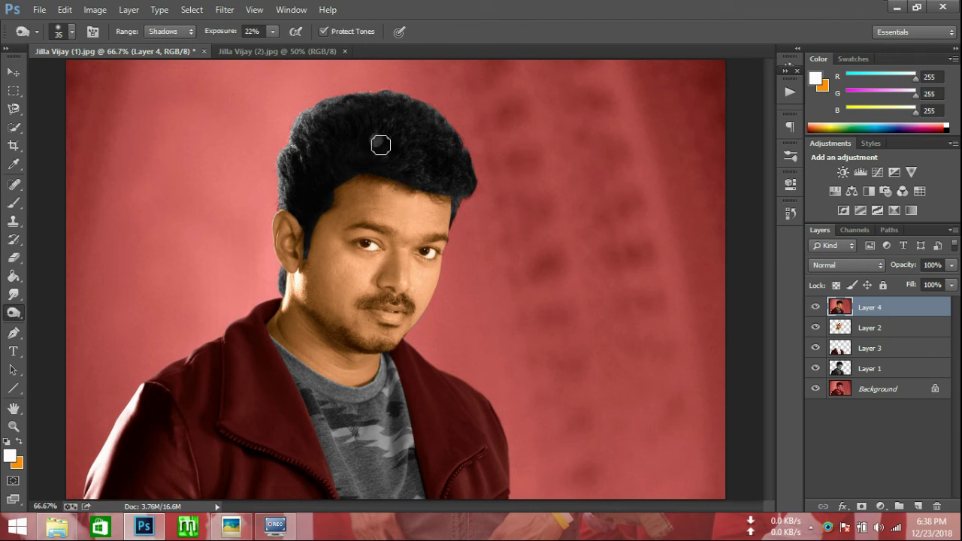
{"action": "left_click_drag", "start_coordinate": [364, 129], "coordinate": [432, 151]}
{"action": "mouse_move", "coordinate": [394, 114]}
{"action": "left_mouse_down"}
{"action": "mouse_move", "coordinate": [346, 112]}
{"action": "mouse_move", "coordinate": [279, 155]}
{"action": "mouse_move", "coordinate": [313, 99]}
{"action": "left_mouse_up"}
{"action": "key", "text": "ctrl+z"}
{"action": "mouse_move", "coordinate": [433, 112]}
{"action": "left_mouse_down"}
{"action": "mouse_move", "coordinate": [429, 197]}
{"action": "mouse_move", "coordinate": [308, 218]}
{"action": "left_mouse_up"}
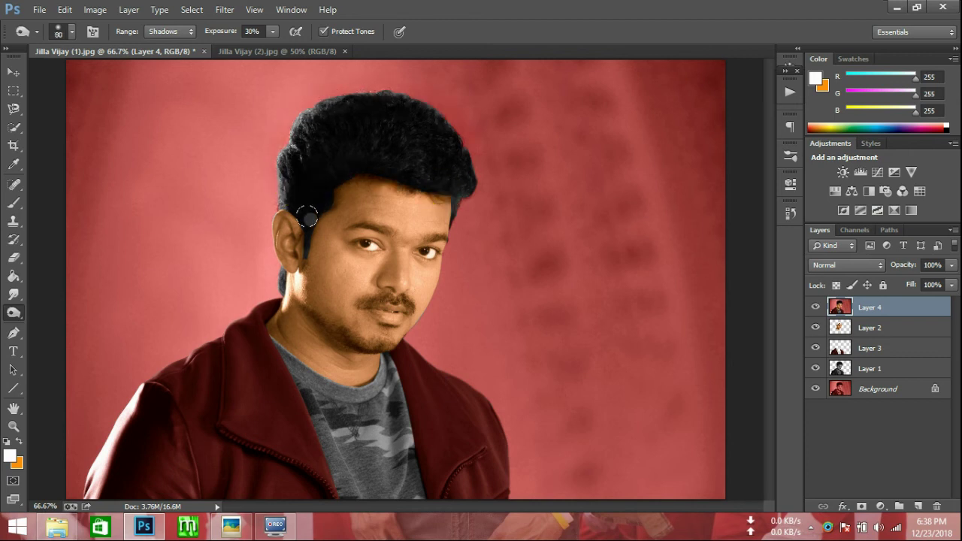
{"action": "mouse_move", "coordinate": [310, 308]}
{"action": "left_mouse_down"}
{"action": "mouse_move", "coordinate": [403, 331]}
{"action": "mouse_move", "coordinate": [339, 309]}
{"action": "left_mouse_up"}
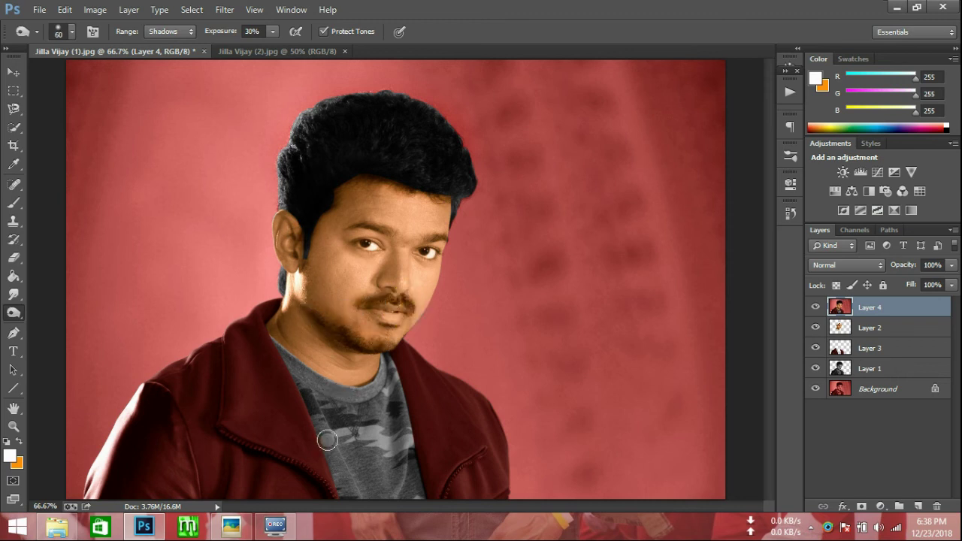
Step: Enlarge the burn brush to 60 and darken the jacket's lower area and edges
{"action": "key", "text": "bracketright"}
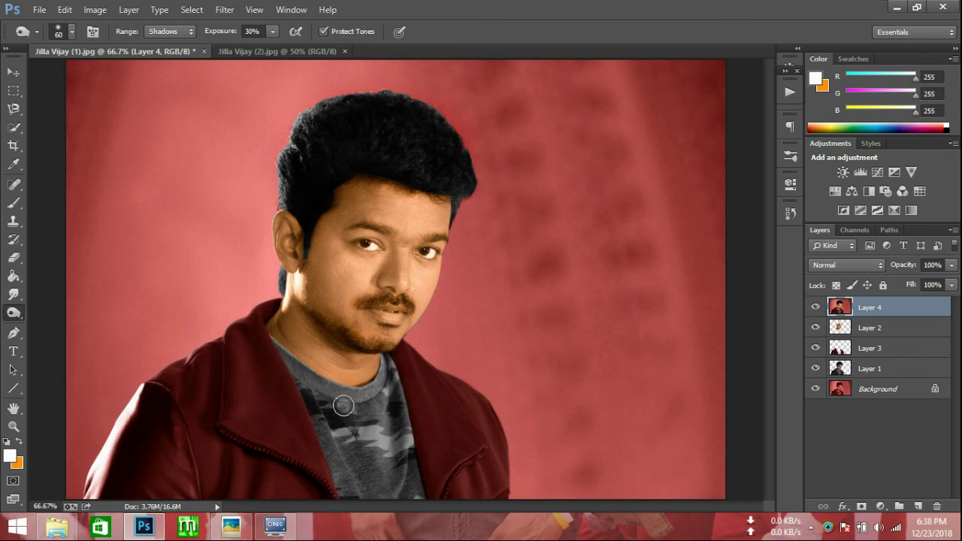
{"action": "left_click_drag", "start_coordinate": [236, 457], "coordinate": [268, 468]}
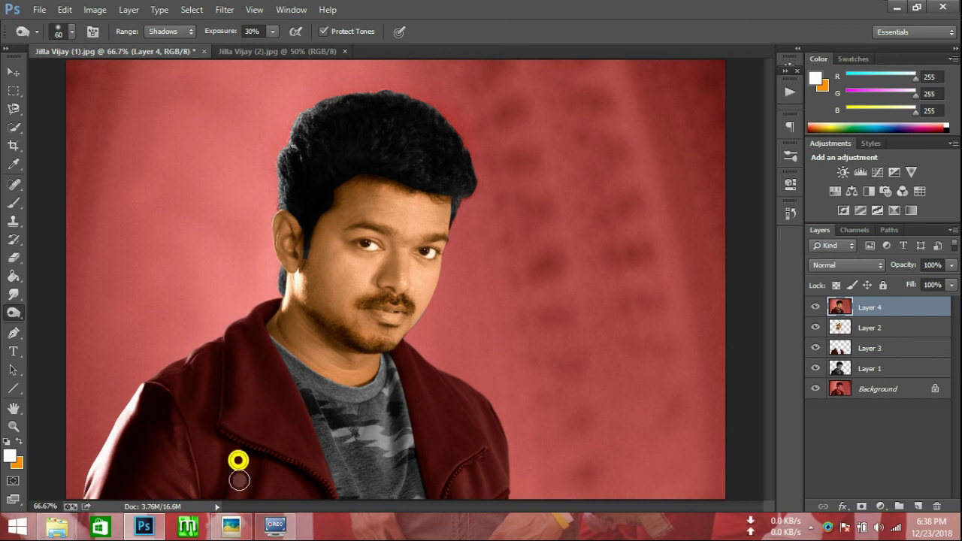
{"action": "left_click_drag", "start_coordinate": [418, 368], "coordinate": [492, 481]}
{"action": "left_click", "coordinate": [484, 471]}
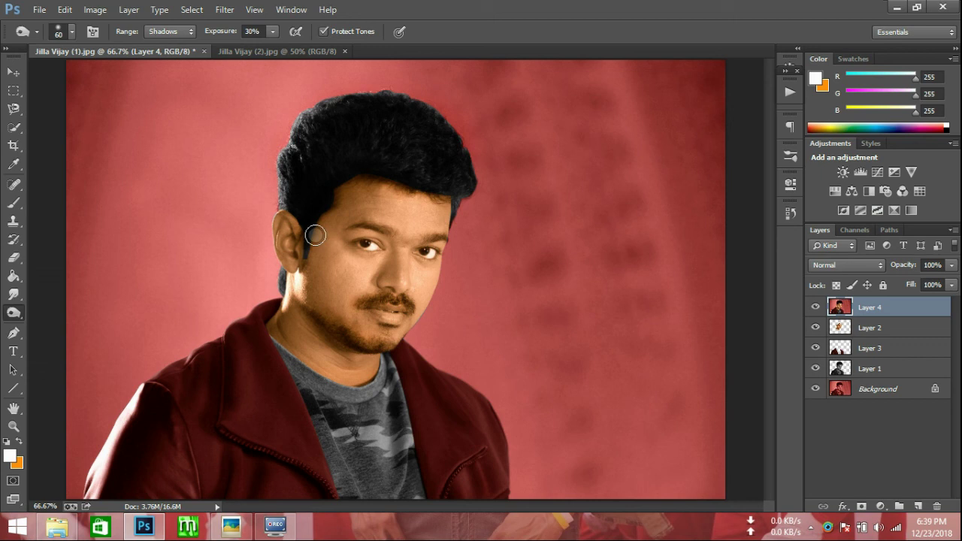
Step: Bring up the colour reference Jilla Vijay (2).jpg in Picasa Photo Viewer
{"action": "key", "text": "alt+Tab"}
{"action": "key", "text": "Tab"}
{"action": "key", "text": "Tab"}
{"action": "key", "text": "Tab"}
{"action": "key", "text": "Tab"}
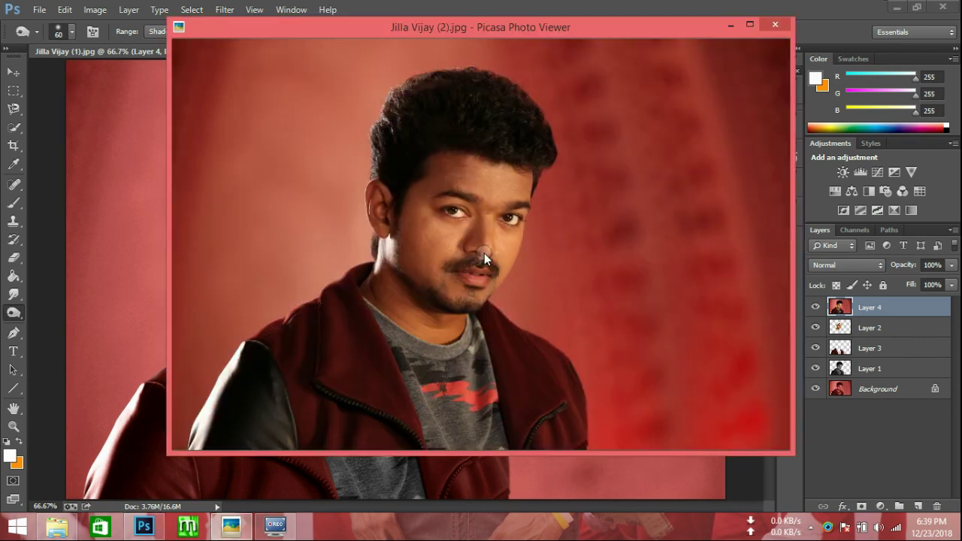
{"action": "key", "text": "alt+Tab"}
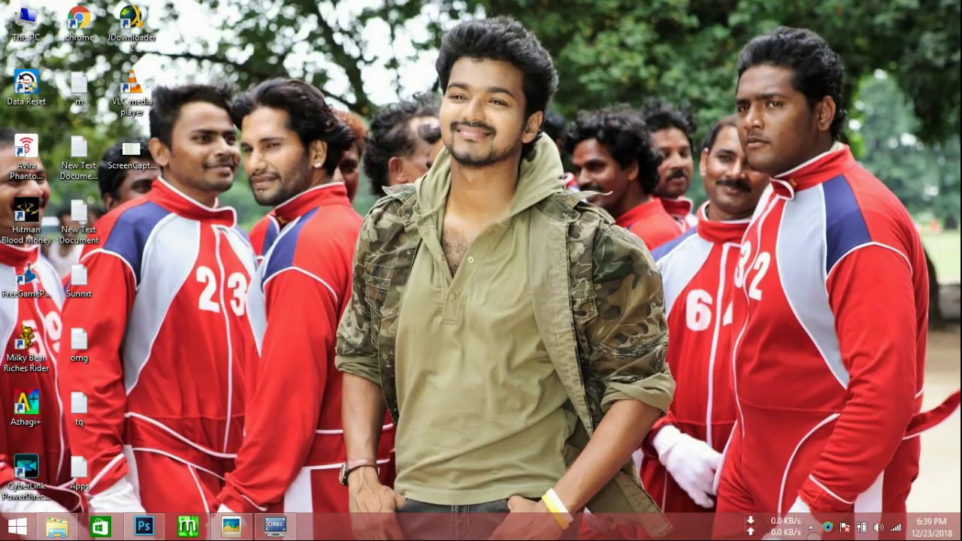